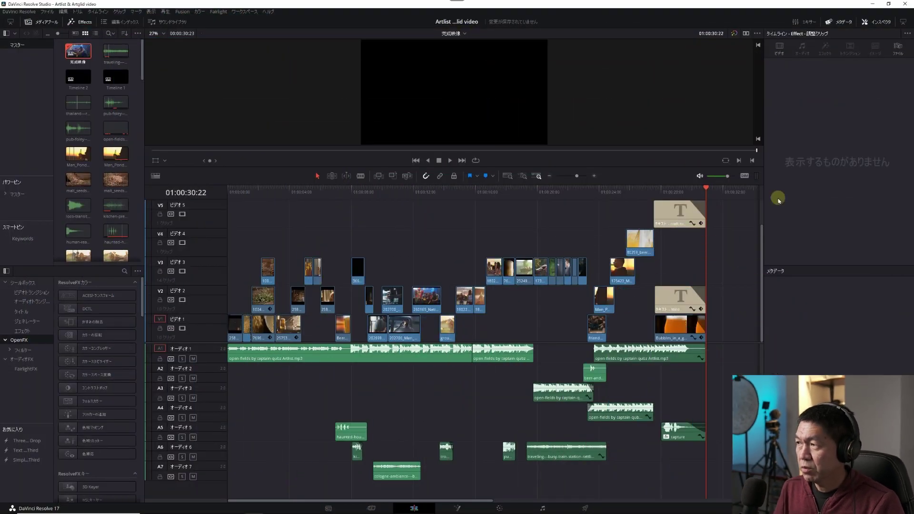
Hide the Inspector panel and scroll up to show the full-length adjustment clip on the top video track.
left_click(877, 22)
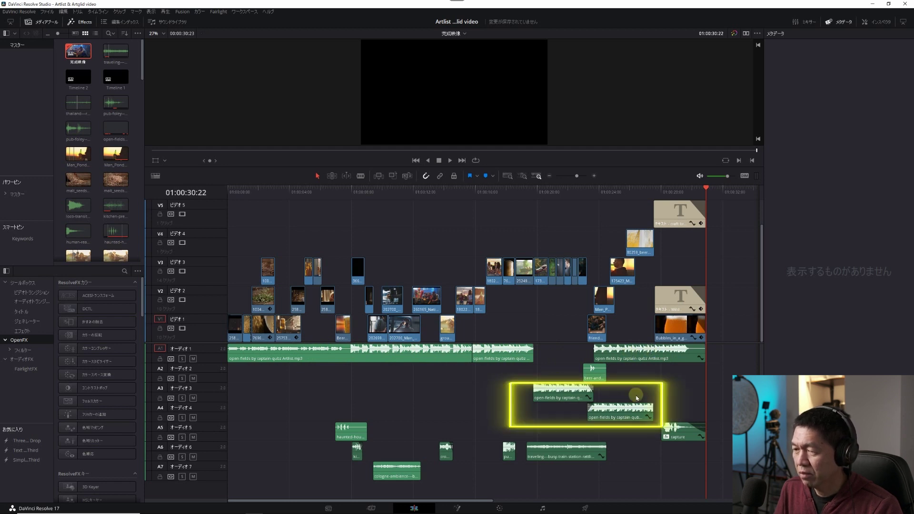
scroll(566, 392, "up", 1)
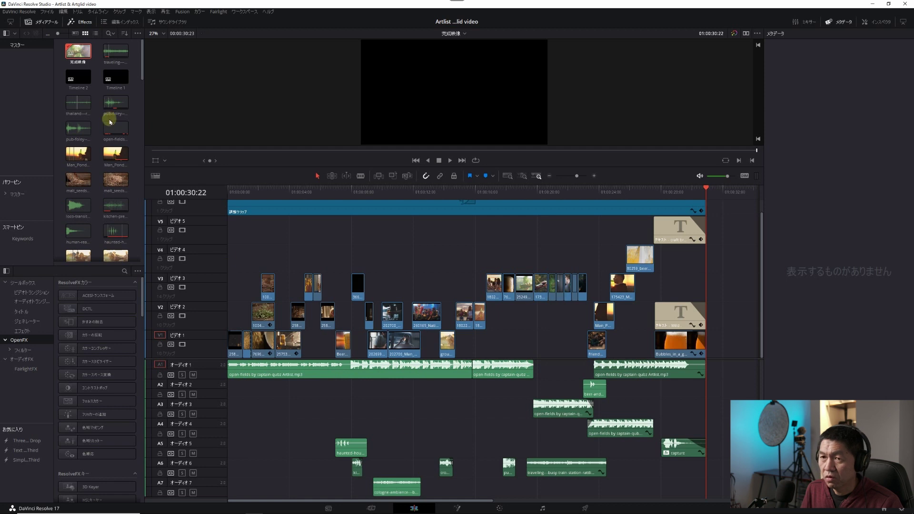
Open Timeline 2, step through its beat markers, and load open-fields by captain-qubz Artlist.mp3 into the source viewer.
double_click(78, 79)
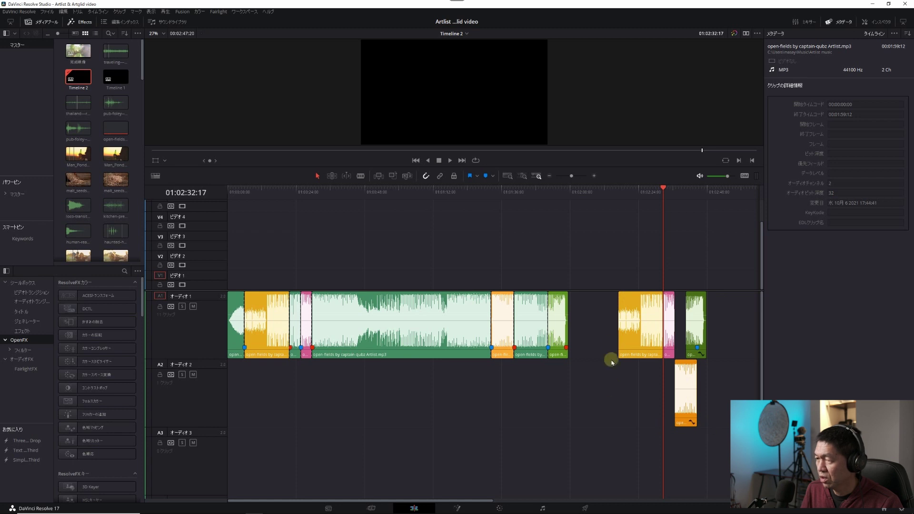
left_click(244, 192)
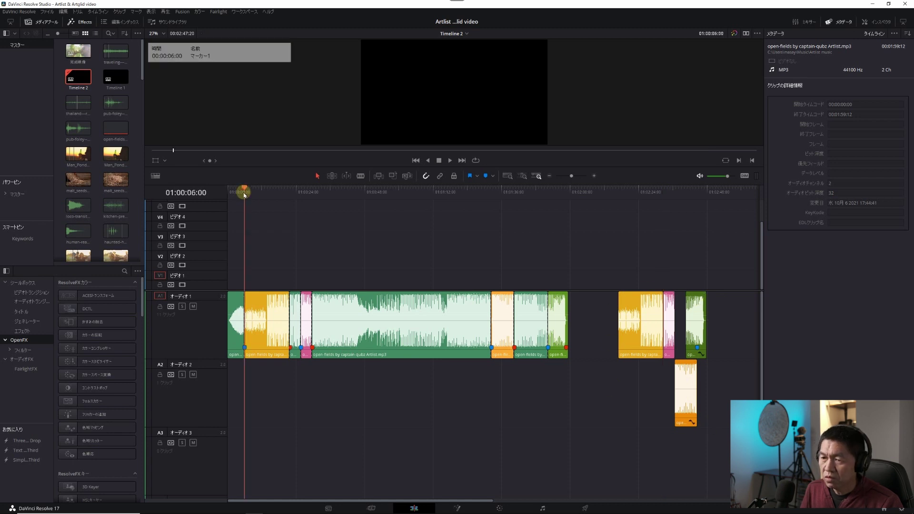
key("shift+Down")
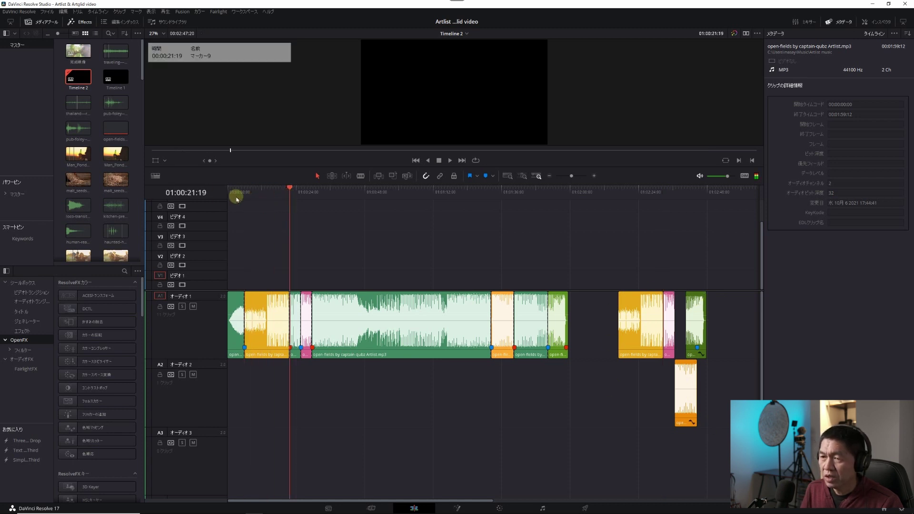
key("shift+Up")
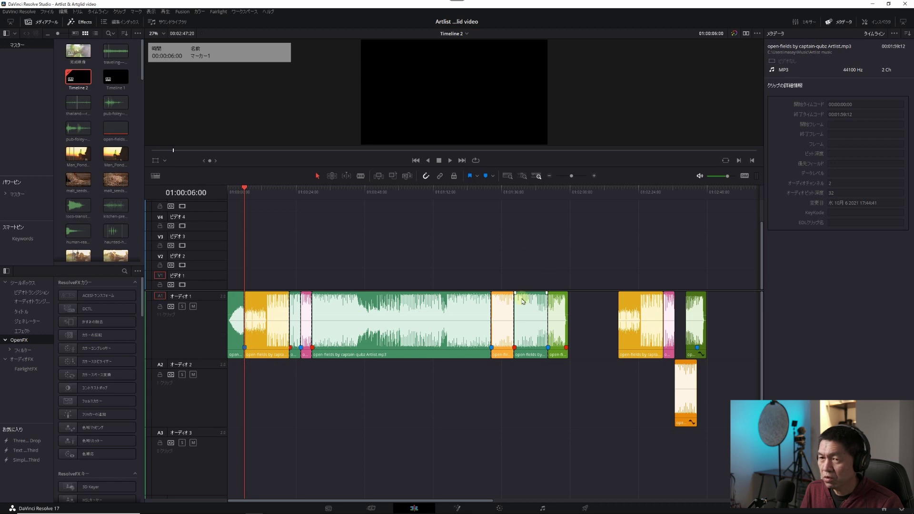
double_click(116, 137)
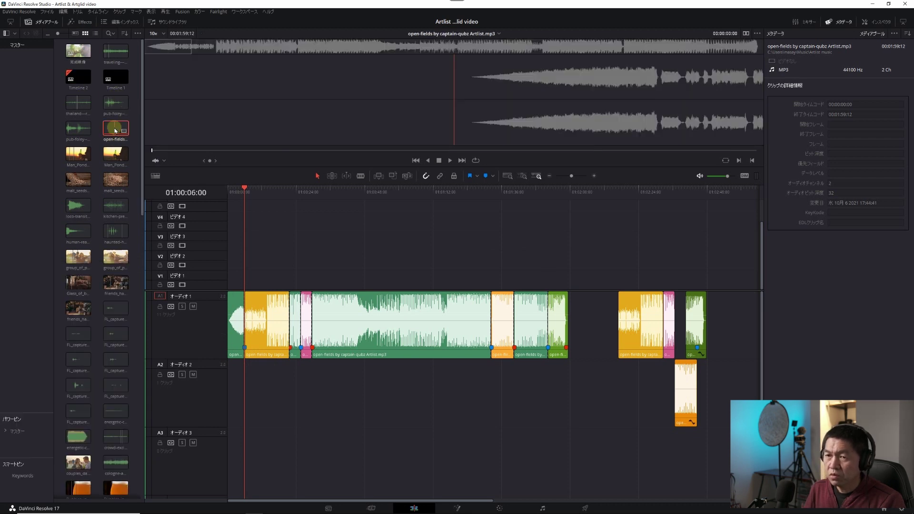
left_click_drag(116, 130, 229, 421)
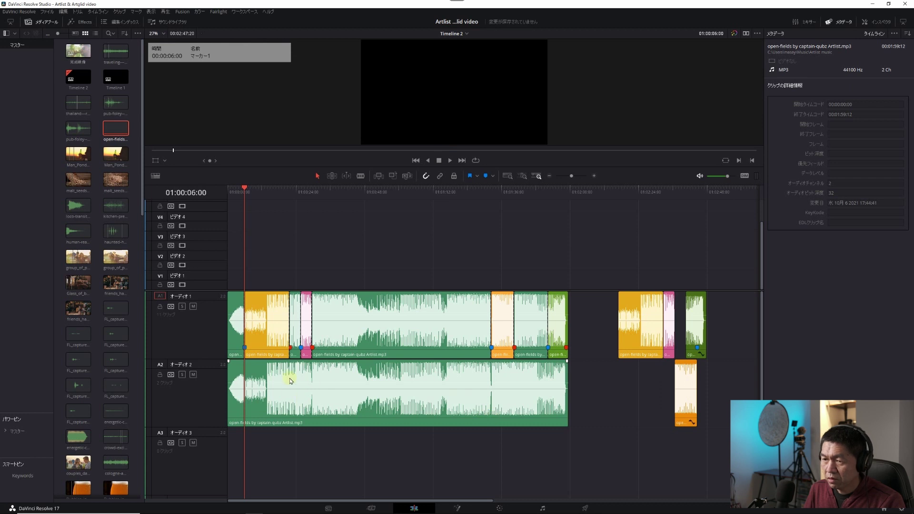
left_click_drag(255, 388, 272, 387)
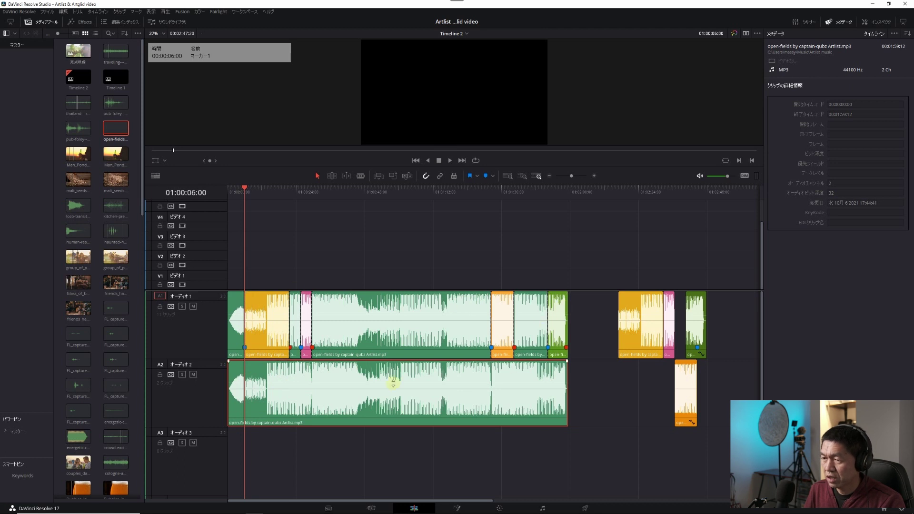
key("Delete")
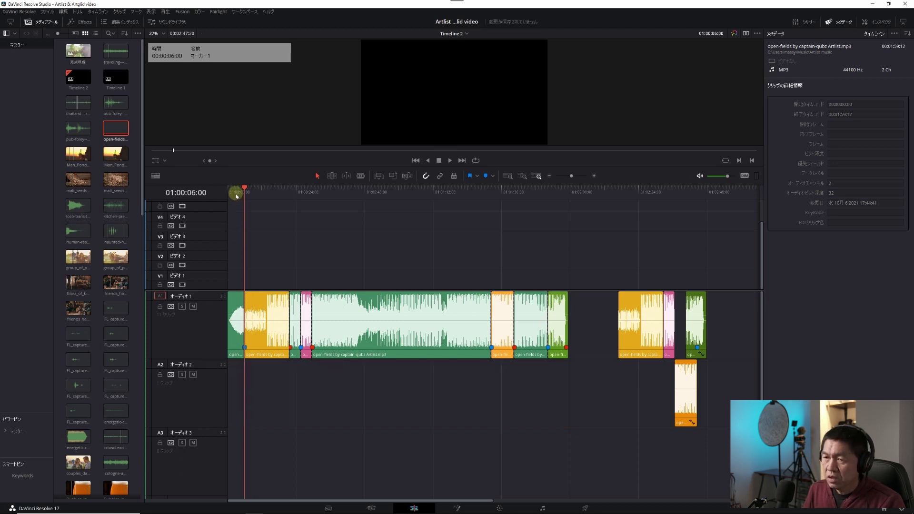
left_click(225, 198)
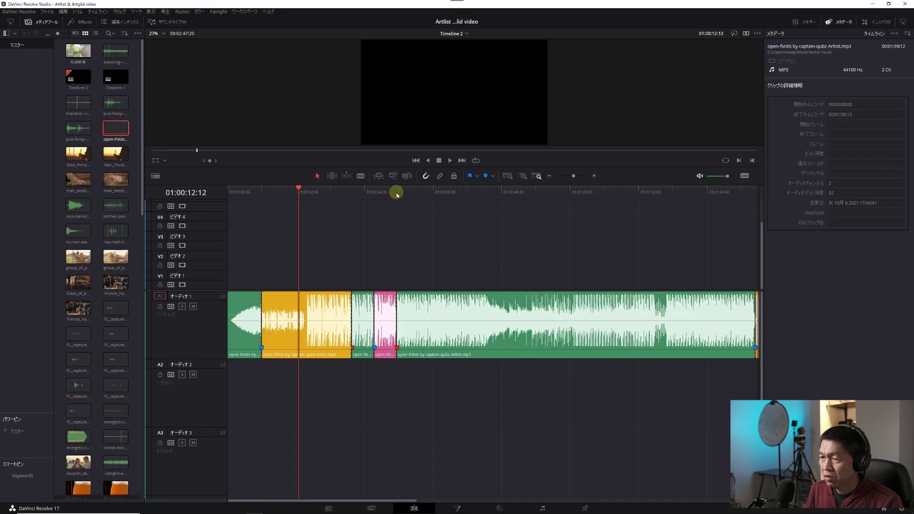
left_click(397, 193)
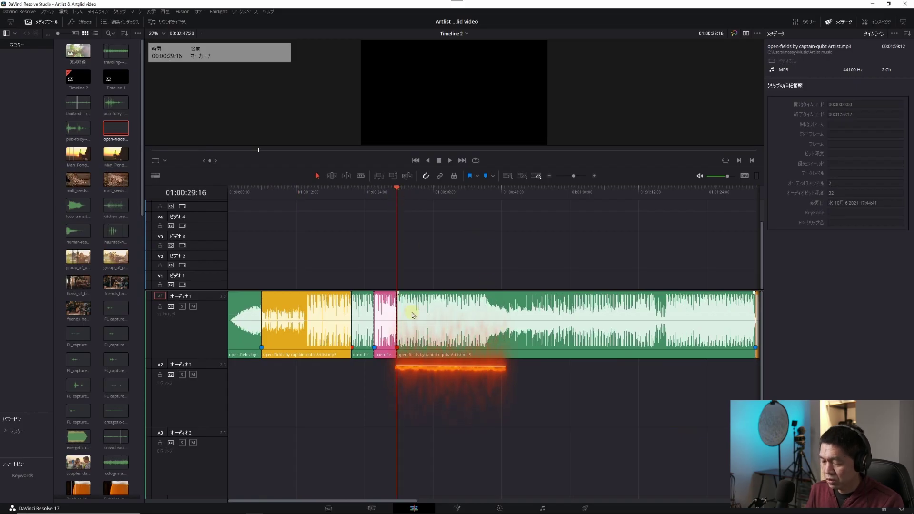
key("space")
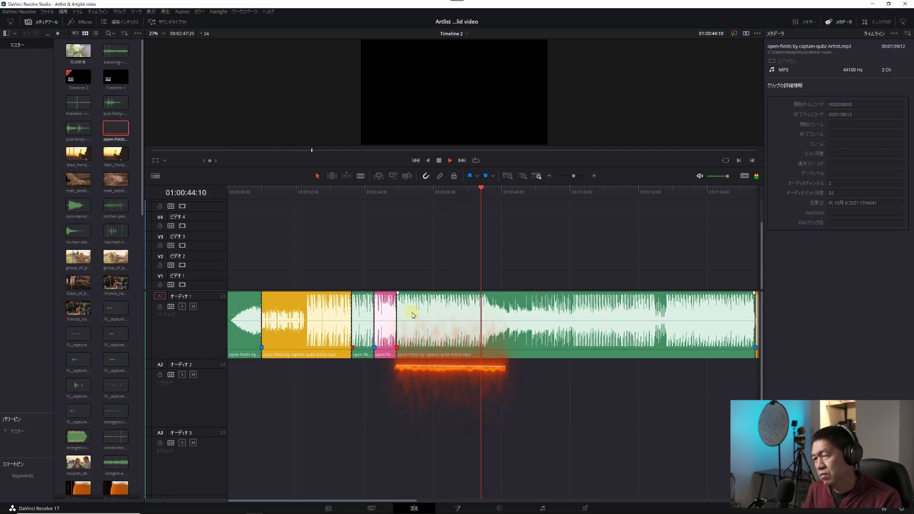
key("space")
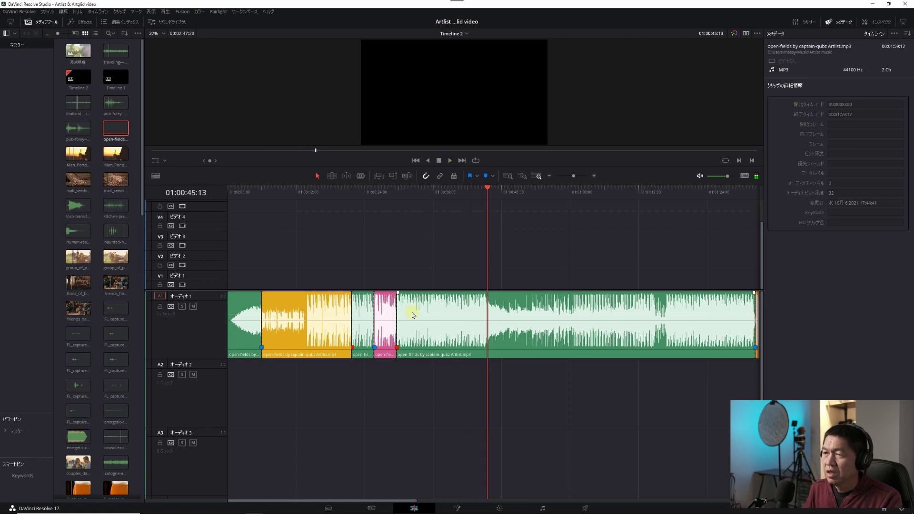
left_click(399, 196)
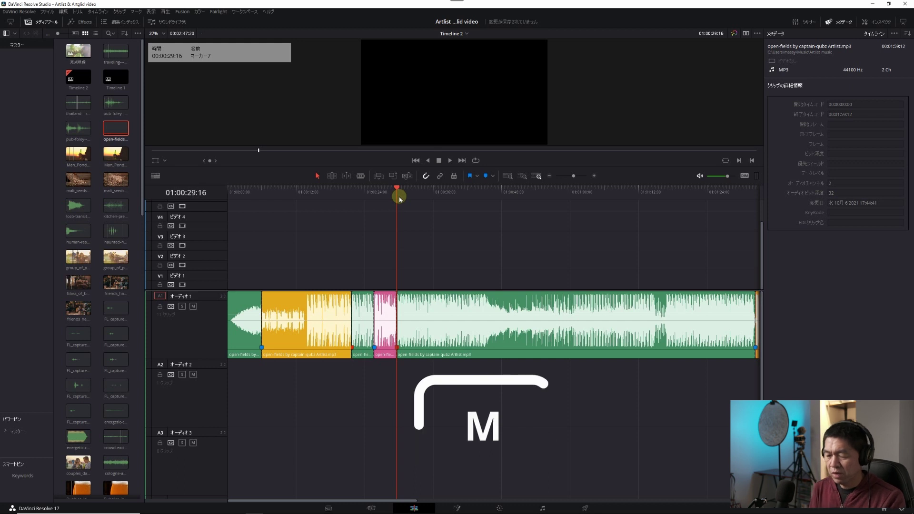
scroll(443, 217, "up", 2)
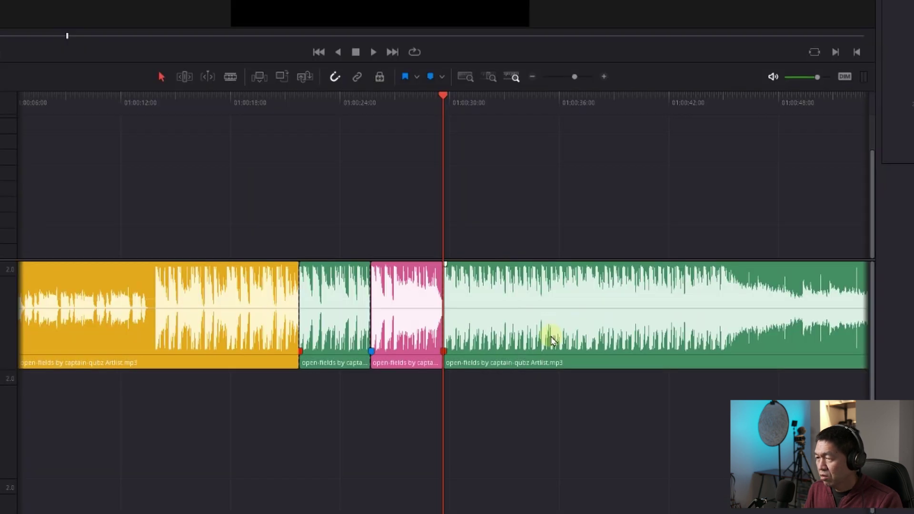
Check the long green music clip and adjust the timeline zoom around the playhead.
left_click(560, 336)
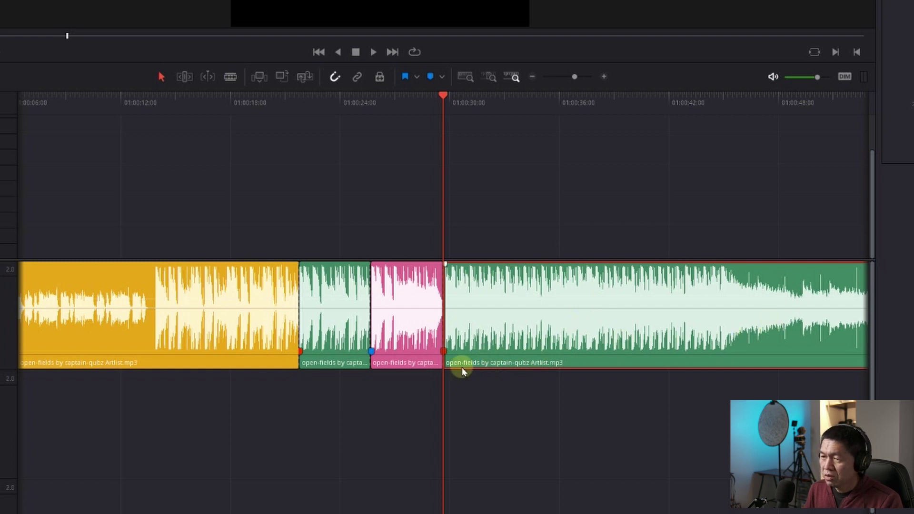
left_click(537, 200)
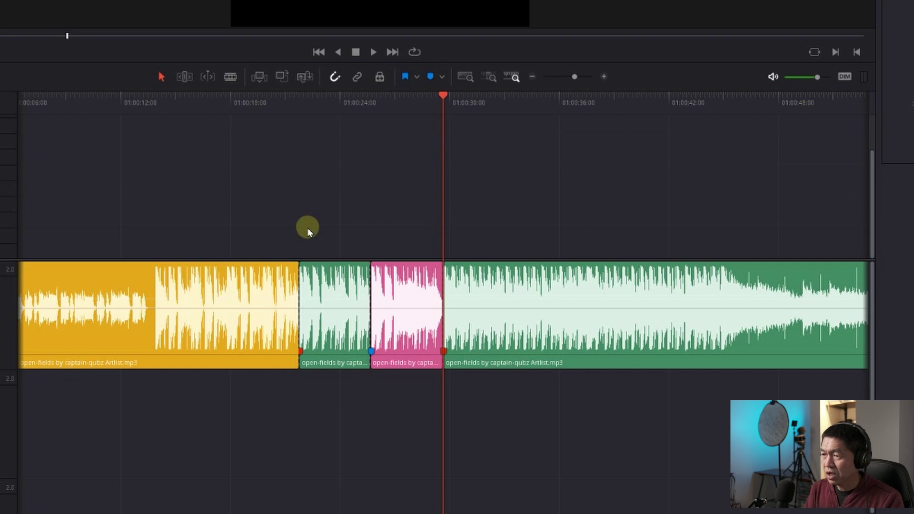
key("ctrl+equal")
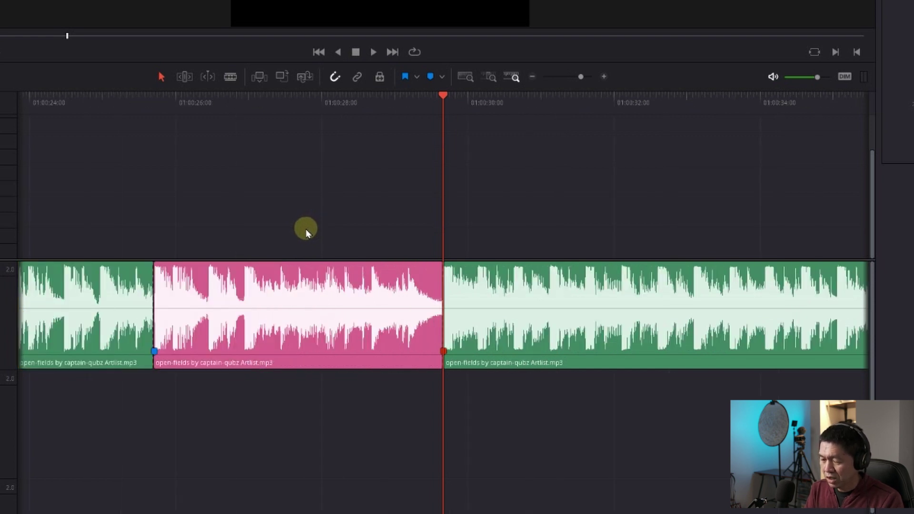
key("ctrl+minus")
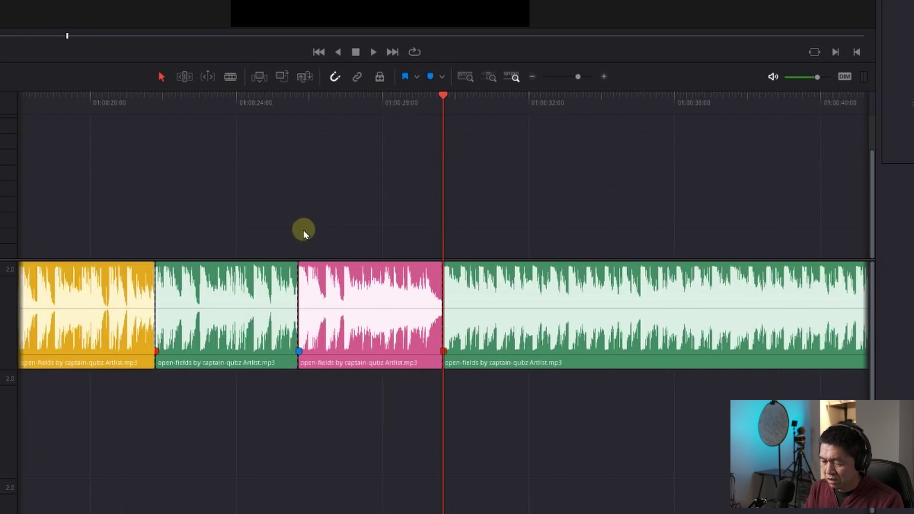
Play the music and drop eight markers on the beats, speeding to 2x before stopping.
key("space")
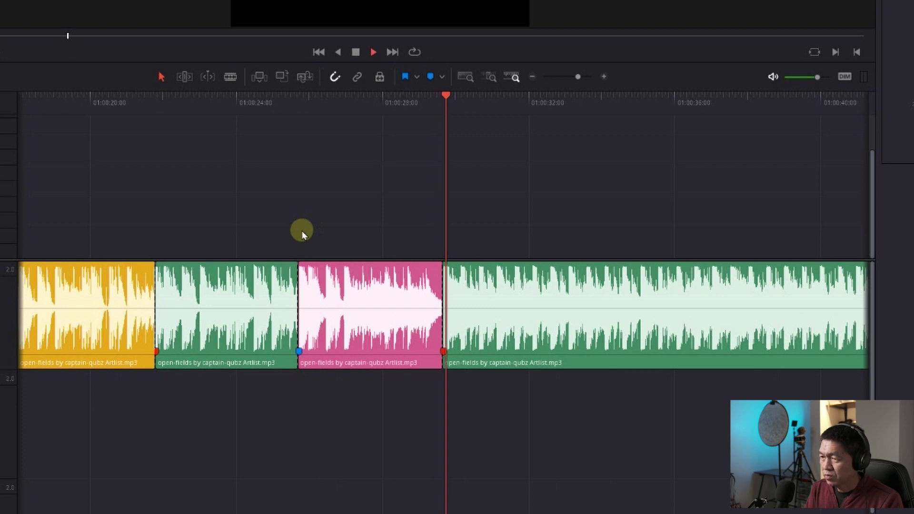
key("m")
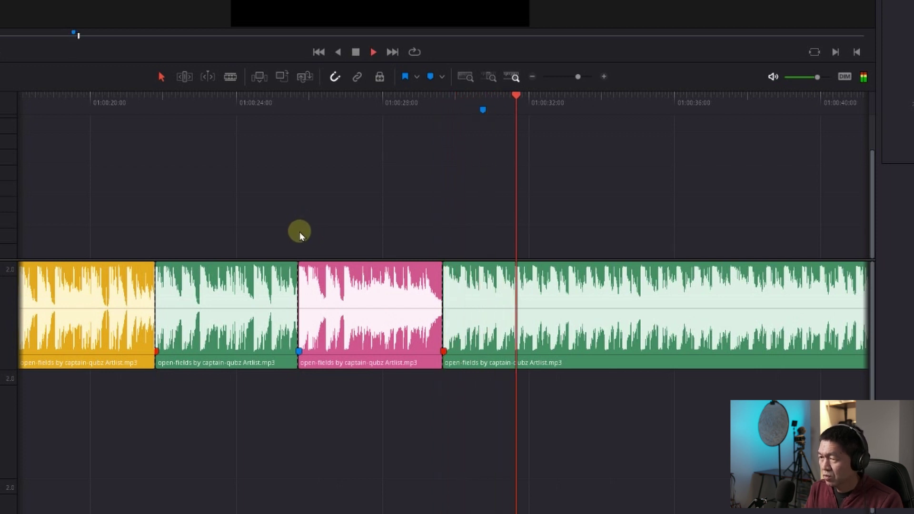
key("m")
key("m")
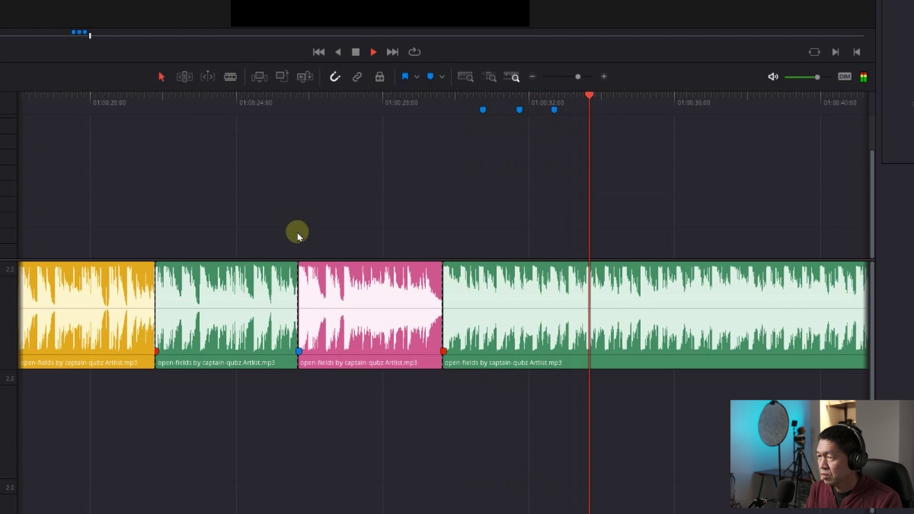
key("m")
key("m")
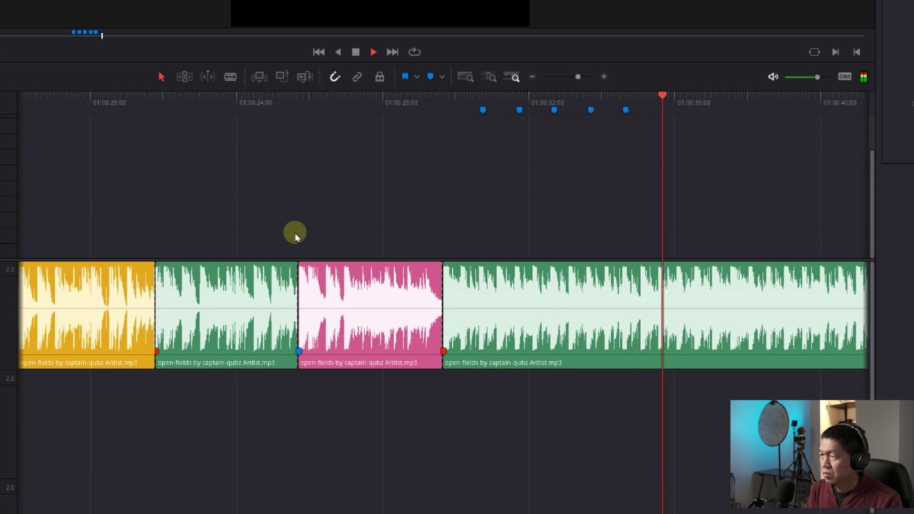
key("m")
key("m")
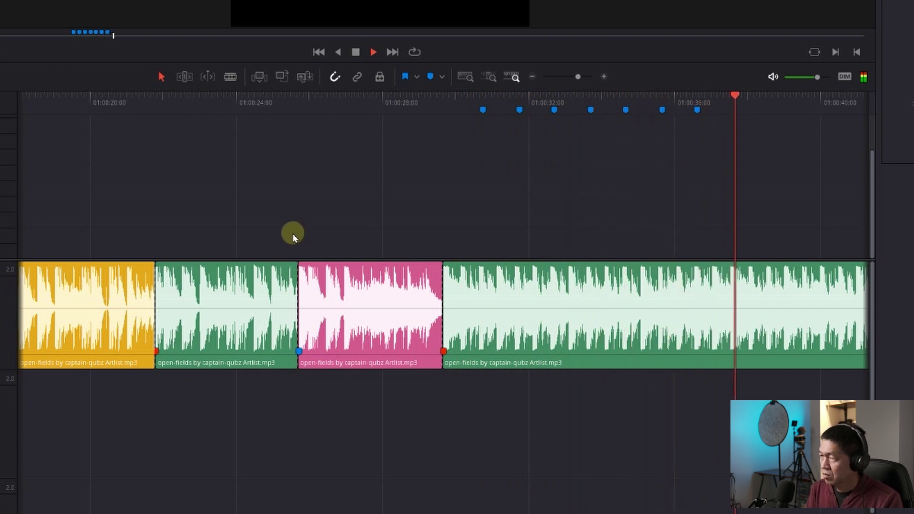
key("m")
key("m")
key("m")
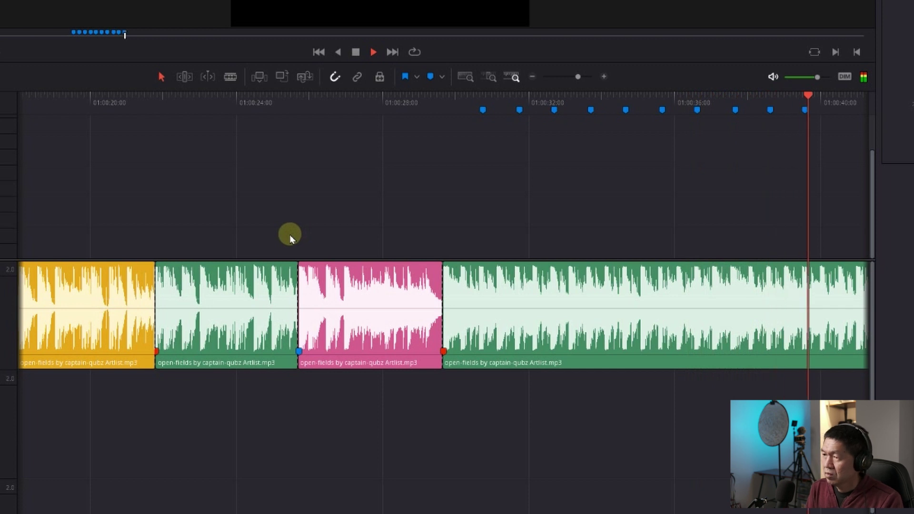
key("m")
key("m")
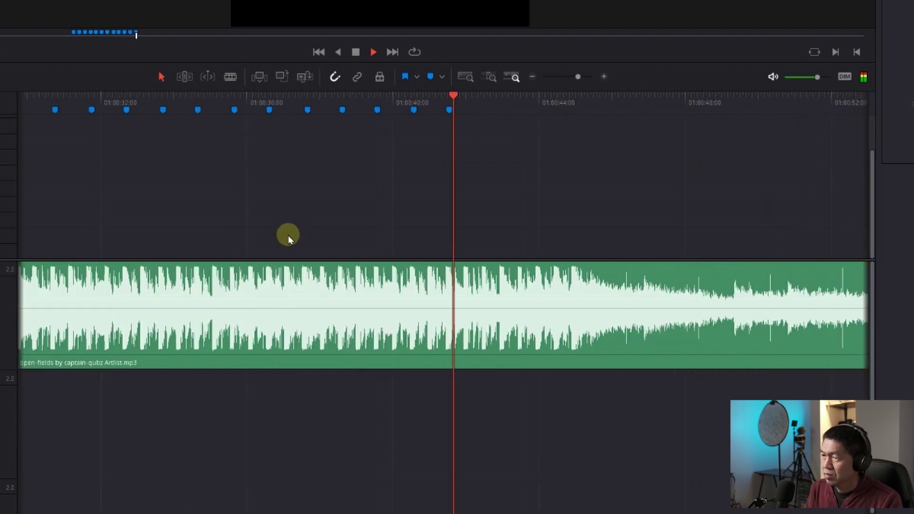
key("m")
key("m")
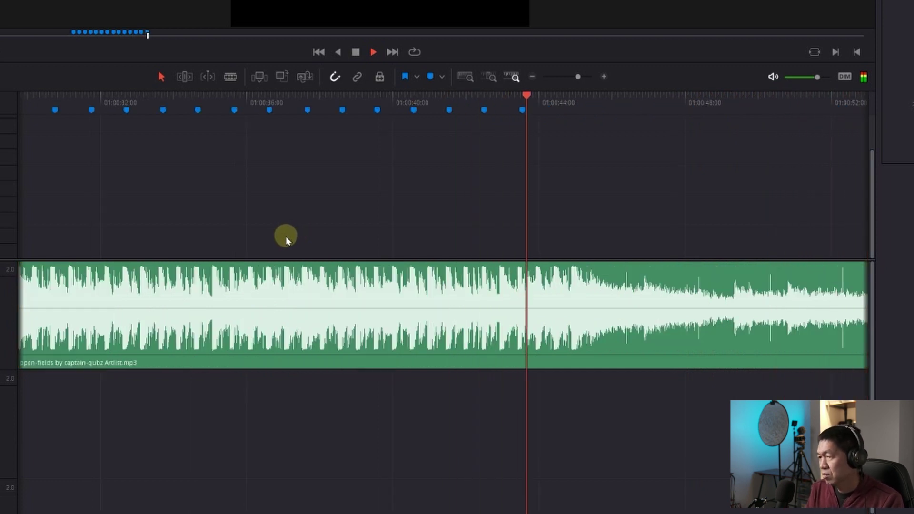
key("m")
key("m")
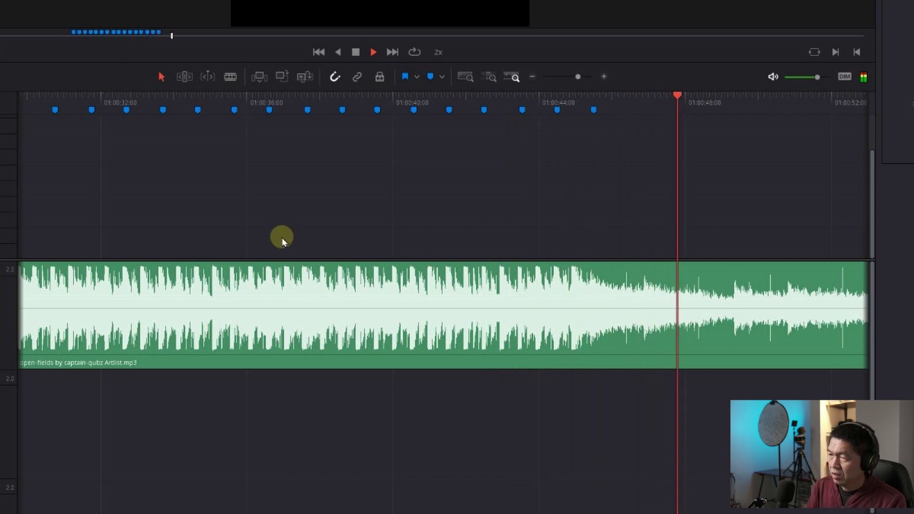
key("l")
key("k")
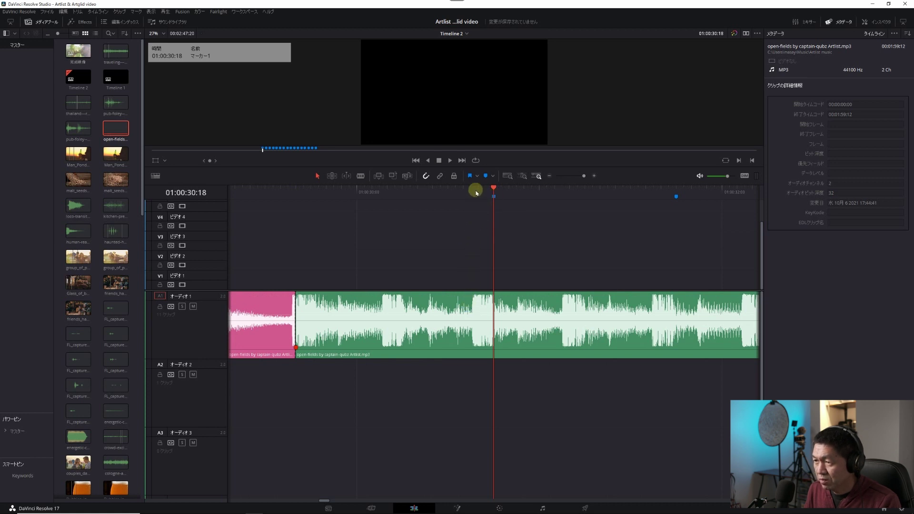
Nudge the first marker earlier and drag marker 2 onto 01:00:31:15.
left_click(494, 197)
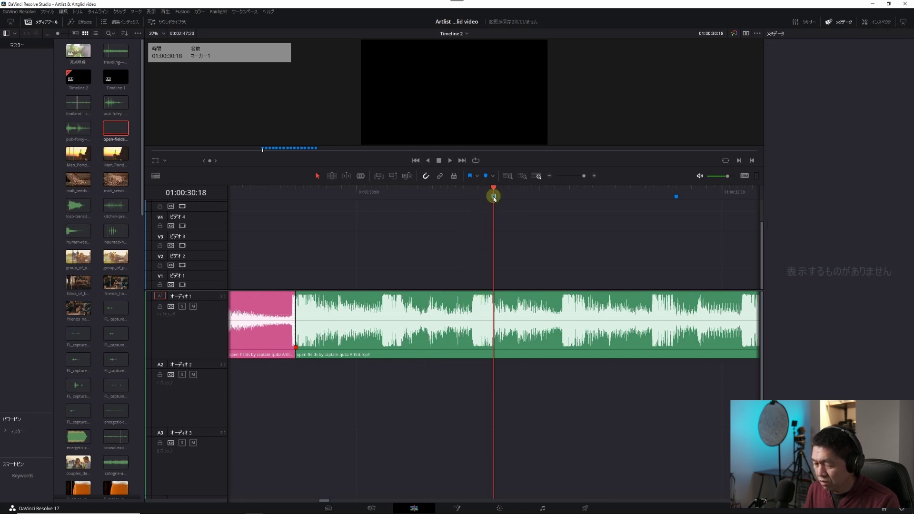
mouse_move(494, 196)
left_mouse_down()
mouse_move(477, 202)
mouse_move(475, 192)
left_mouse_up()
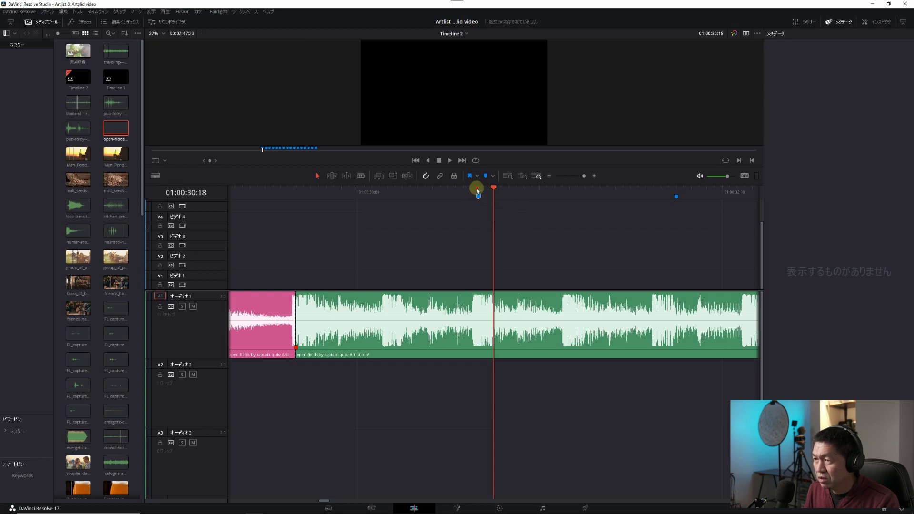
left_click(477, 191)
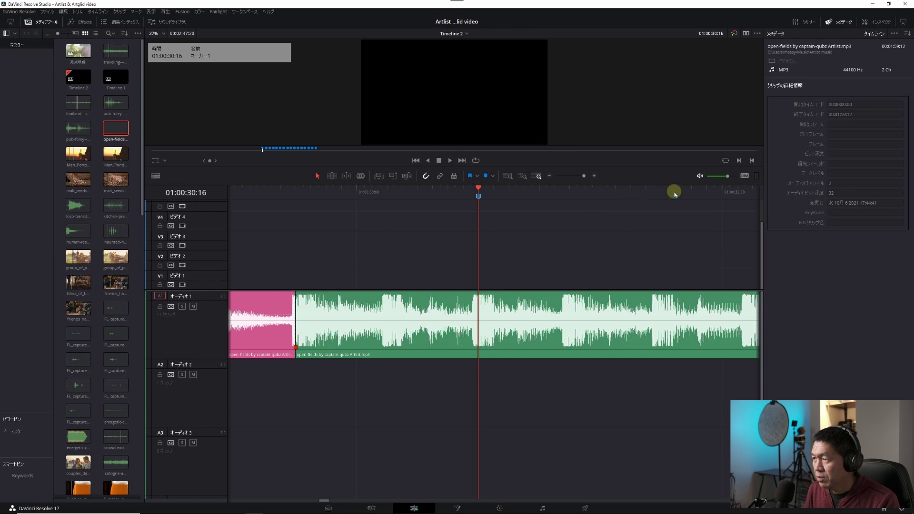
left_click(663, 190)
left_click_drag(660, 195, 658, 195)
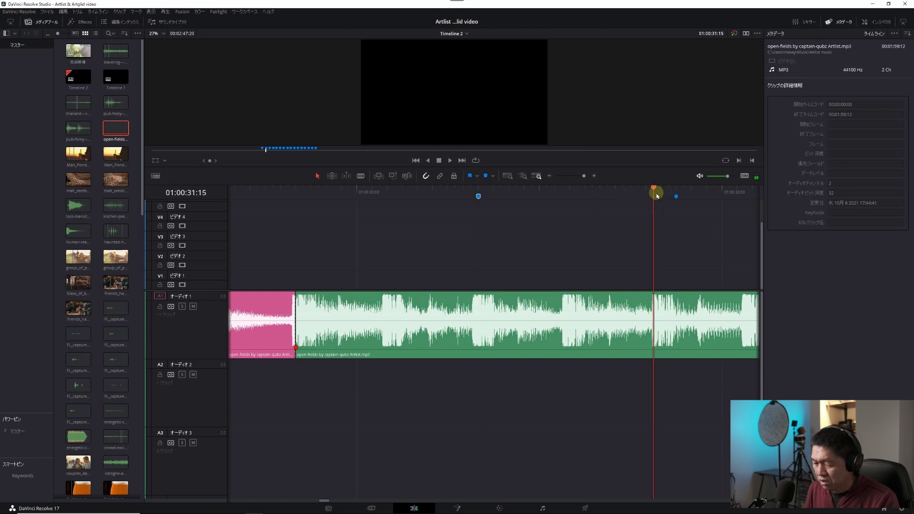
left_click(663, 195)
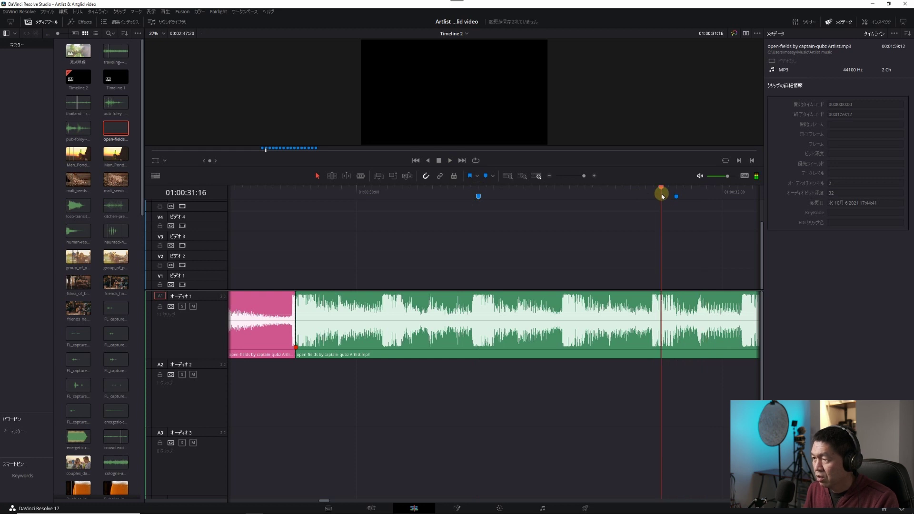
left_click(656, 195)
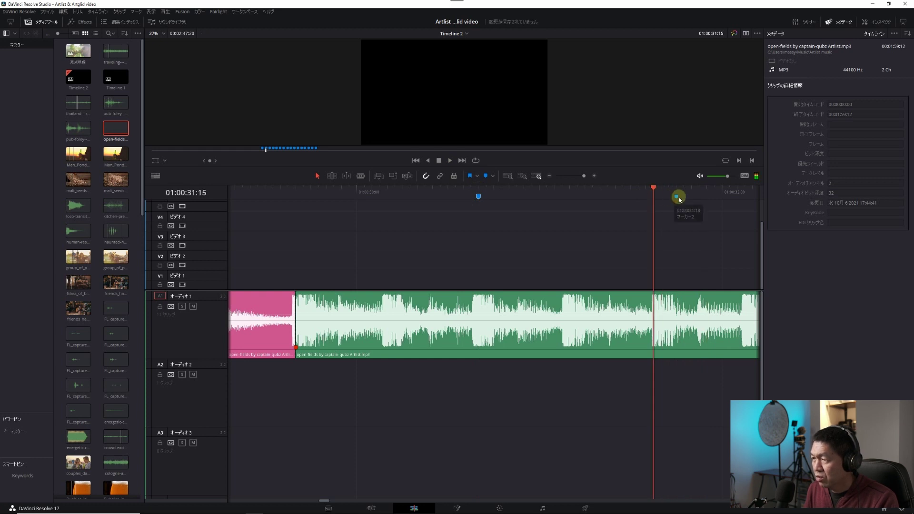
left_click_drag(677, 197, 658, 199)
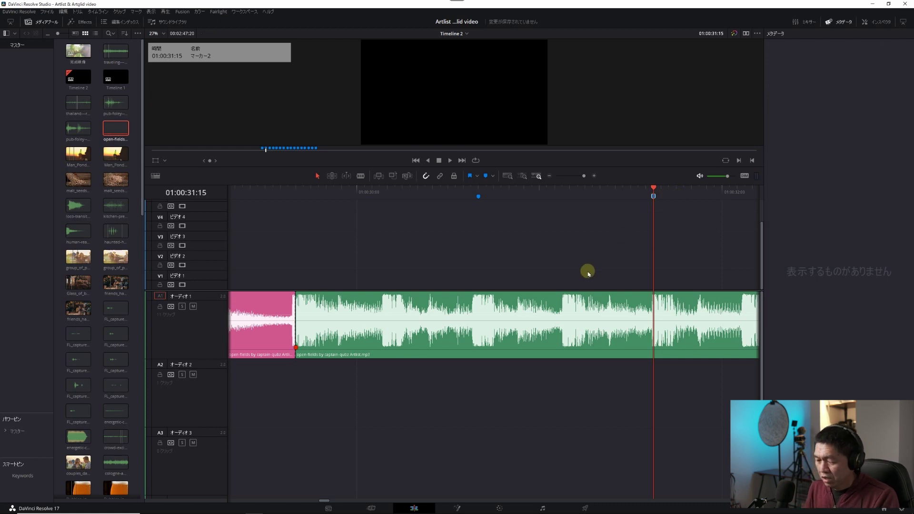
Save, zoom out to review the markers, then zoom back in with the playhead on marker 2.
key("ctrl+s")
key("ctrl+minus")
key("ctrl+minus")
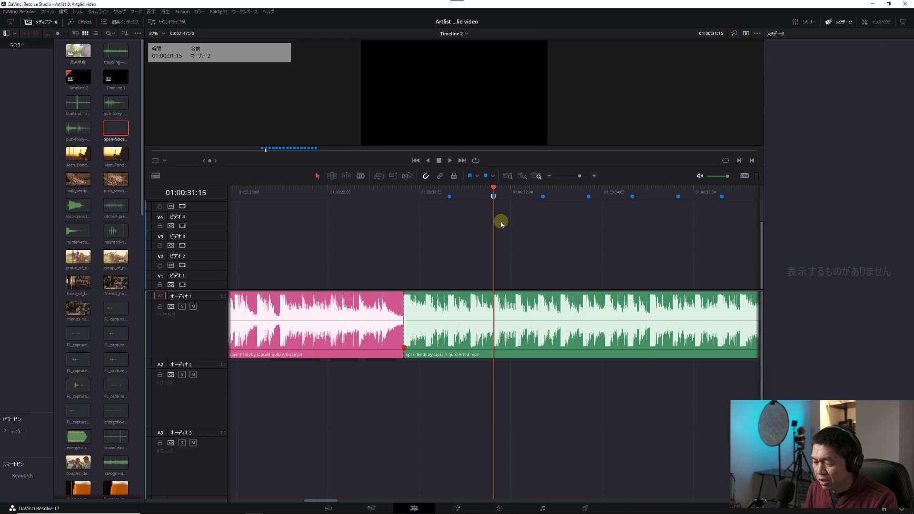
left_click(450, 192)
key("ctrl+equal")
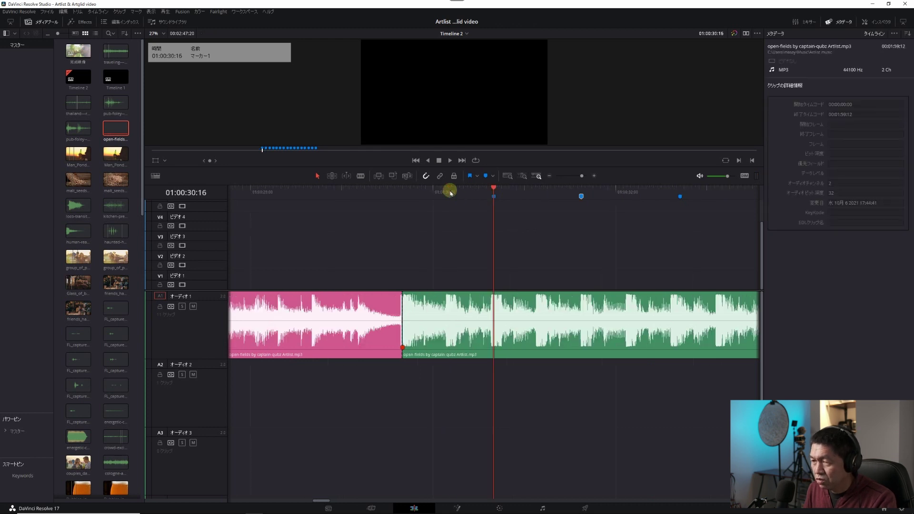
key("ctrl+equal")
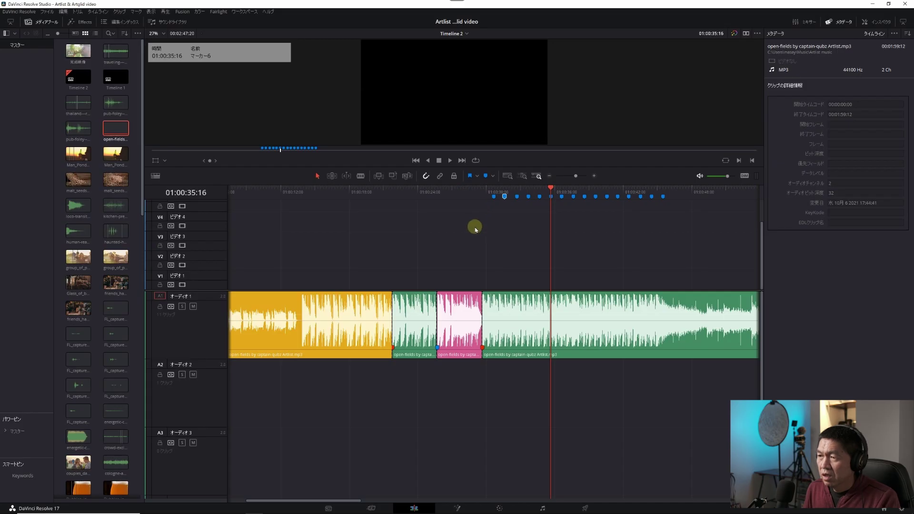
left_click_drag(475, 229, 669, 186)
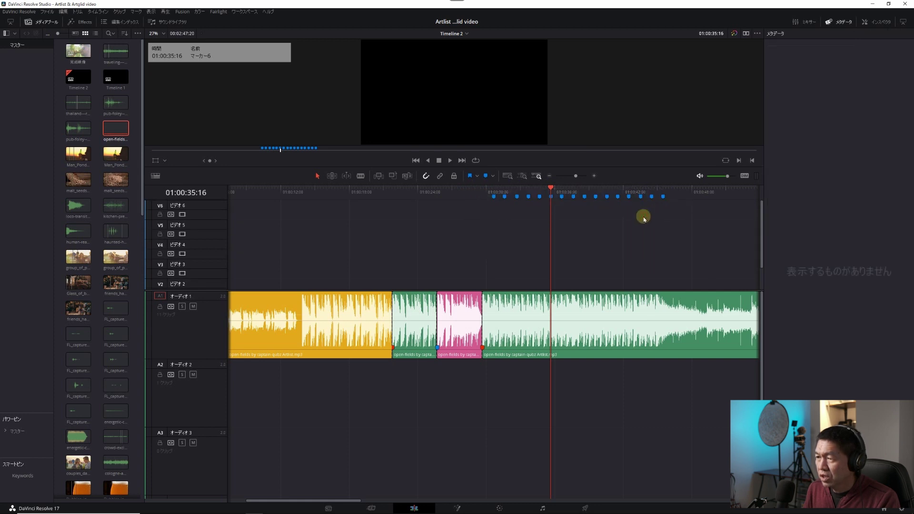
left_click(506, 193)
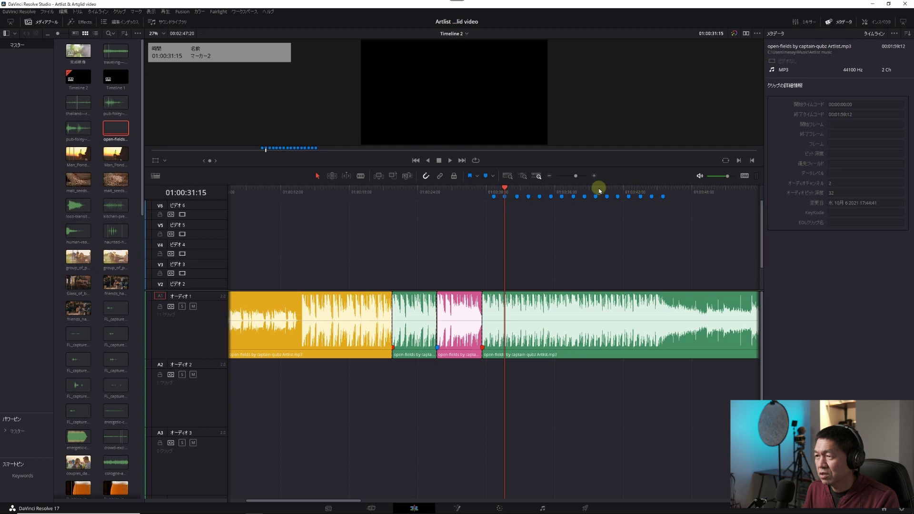
Cut the music at marker 9 (01:00:38:15) and marker 16 (01:00:45:12), ripple-delete the middle, and save.
left_click(585, 197)
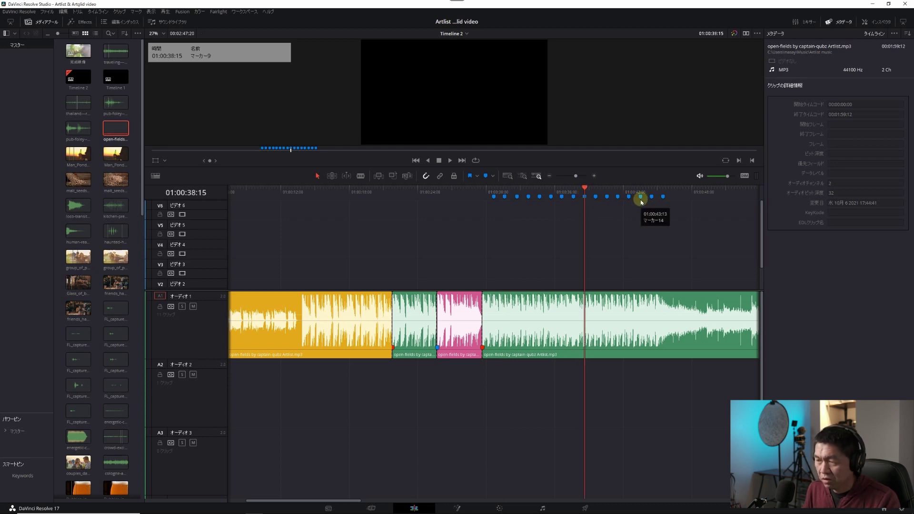
key("ctrl+b")
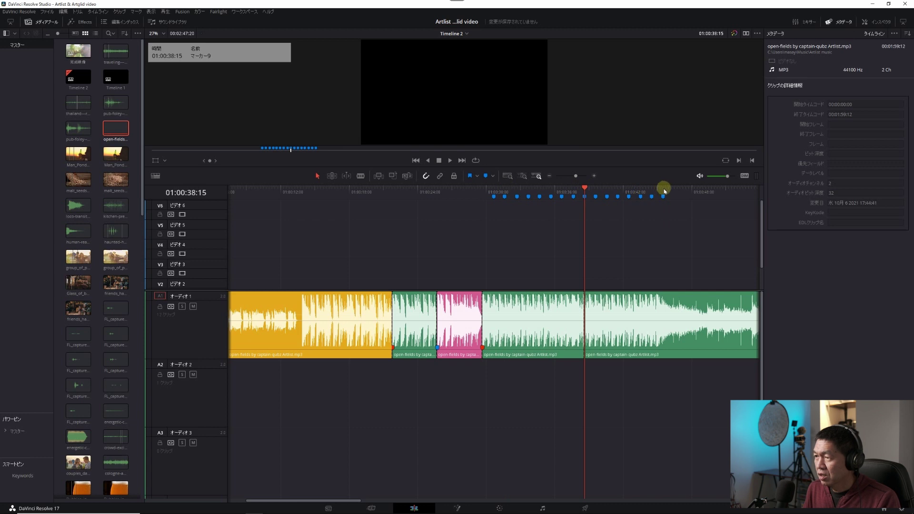
left_click(664, 196)
key("ctrl+b")
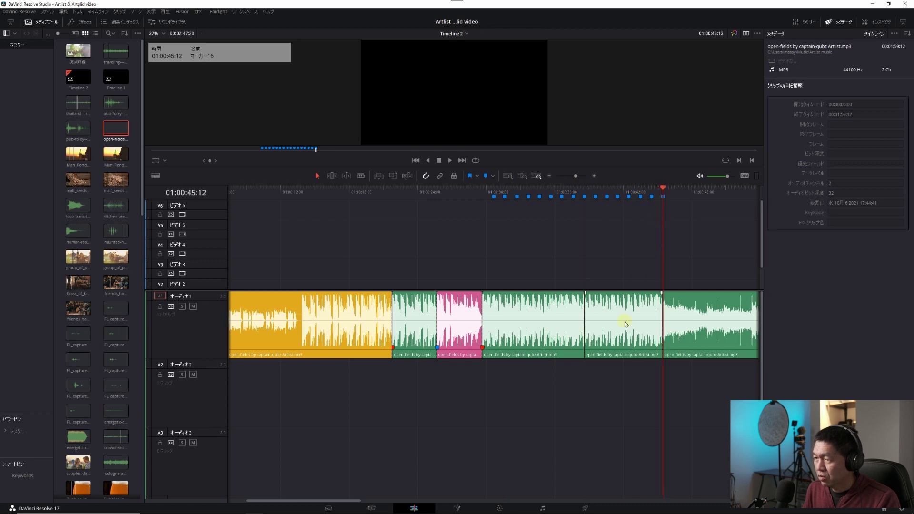
left_click(625, 324)
key("shift+Delete")
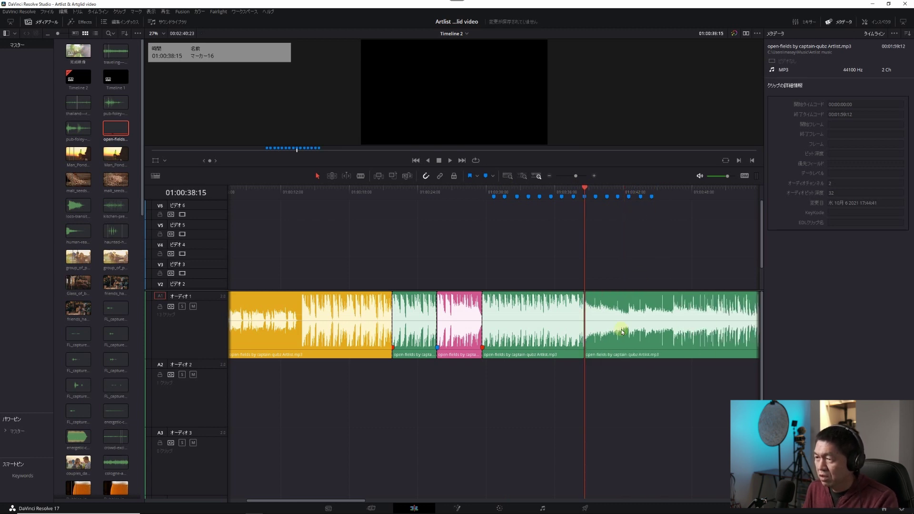
key("ctrl+s")
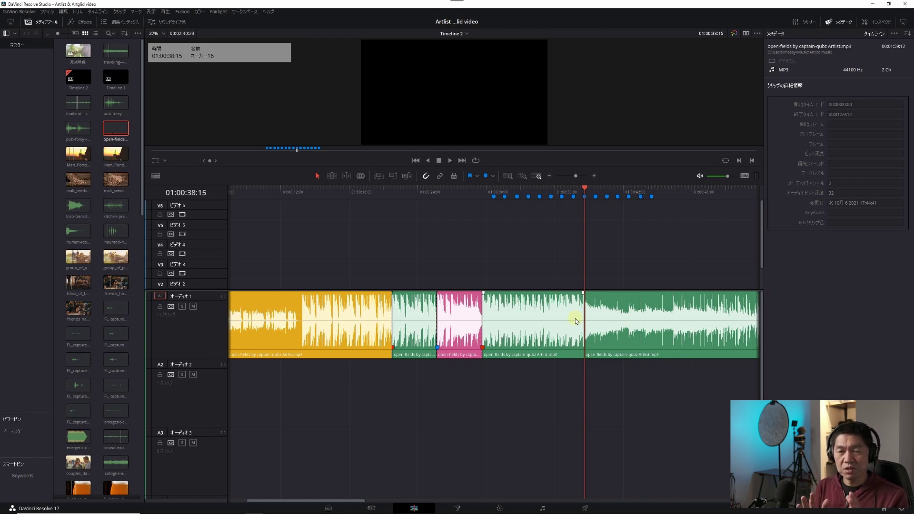
key("ctrl+minus")
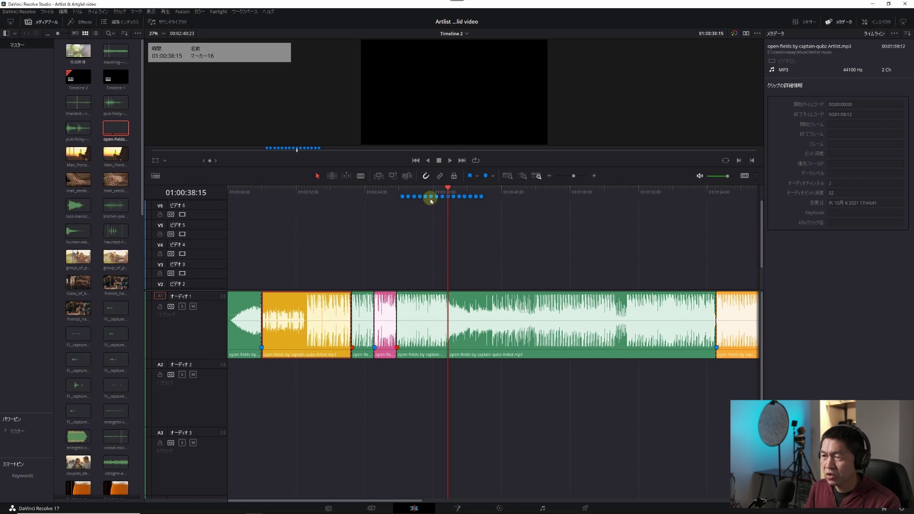
Select the music clip after the pink one and add a clip marker at marker 6, 01:00:35:16.
scroll(404, 196, "up", 4)
left_click(402, 195)
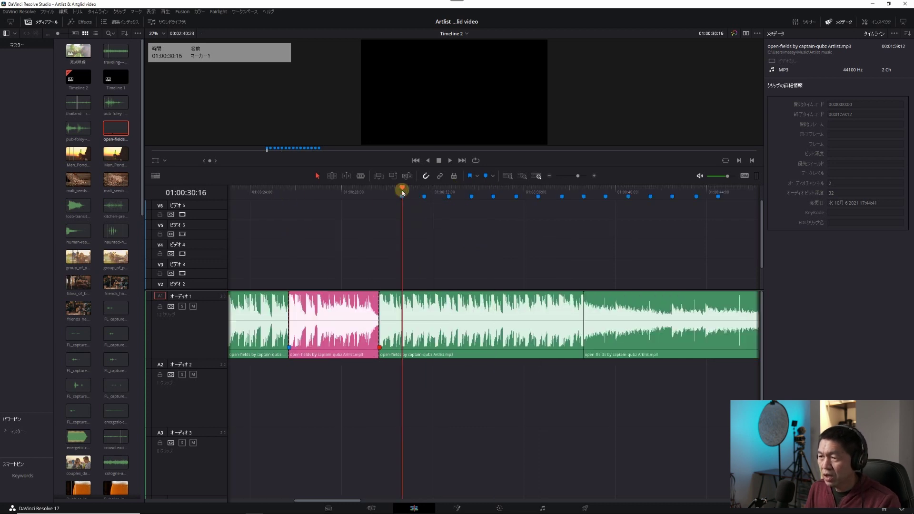
left_click(517, 191)
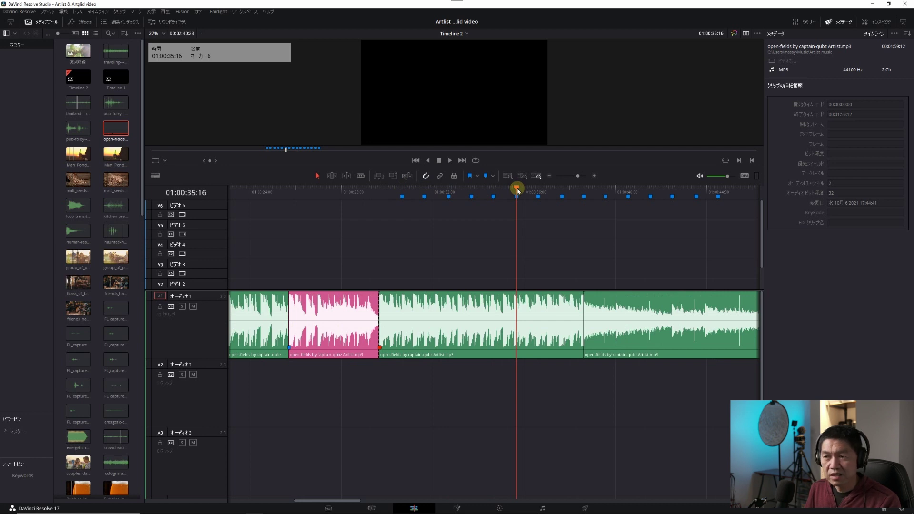
left_click(402, 191)
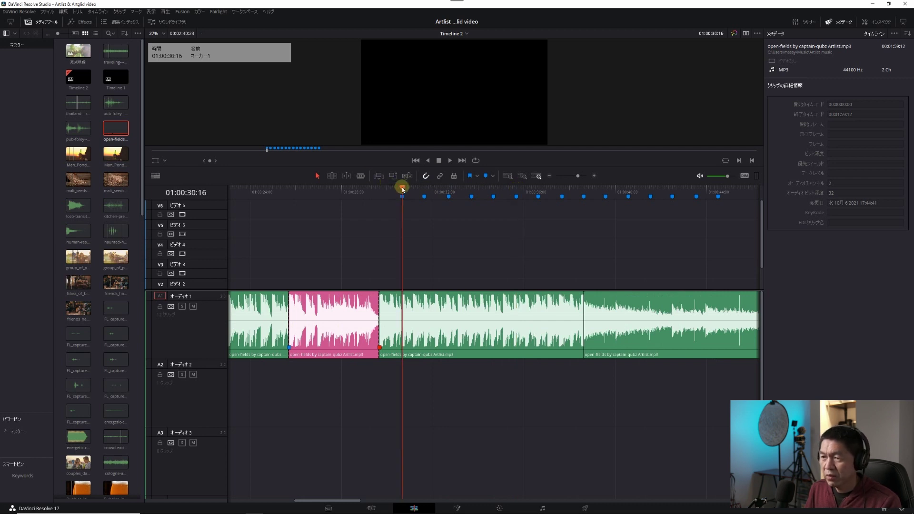
left_click(430, 327)
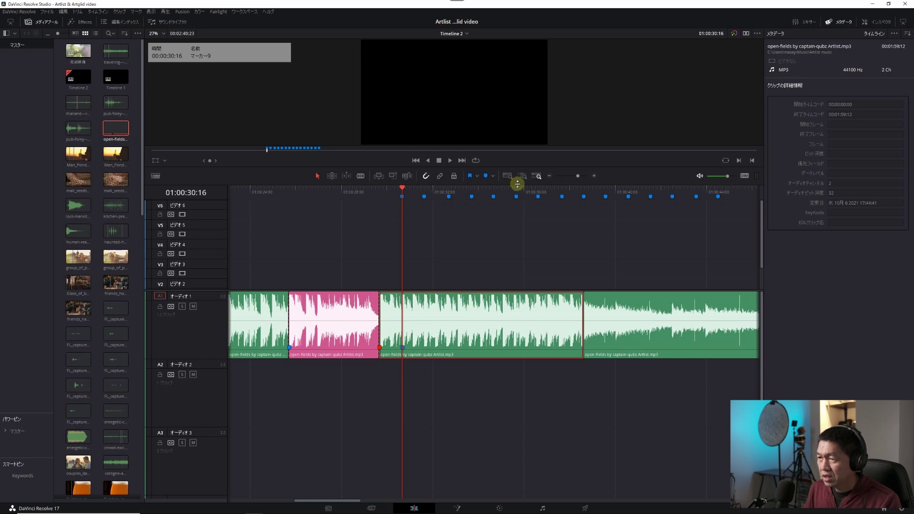
left_click(516, 195)
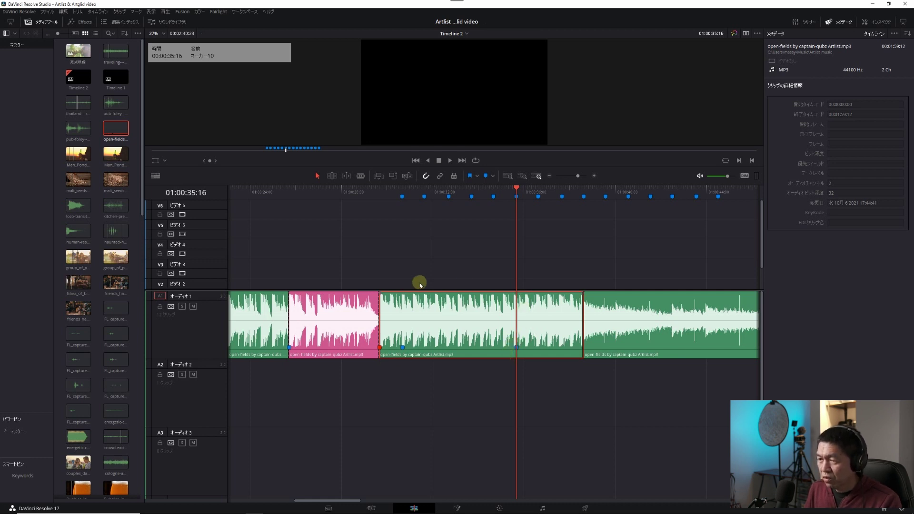
key("m")
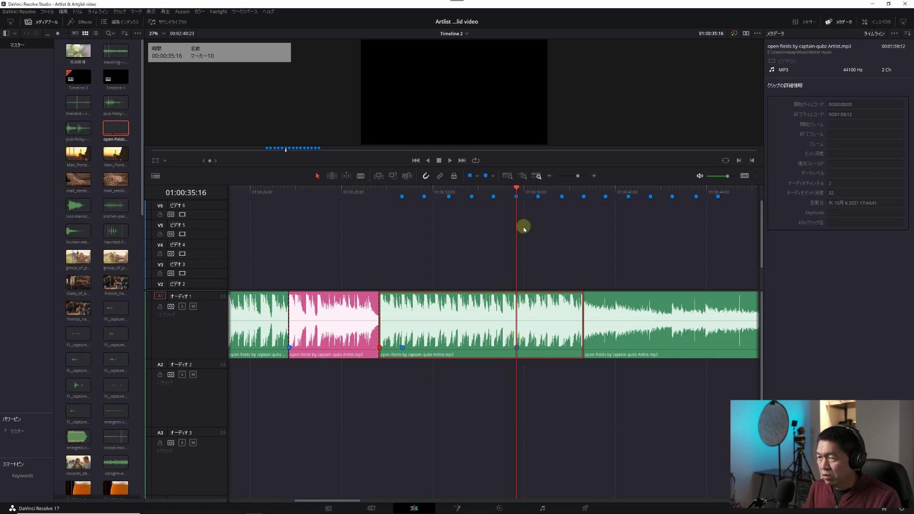
key("m")
left_click(380, 193)
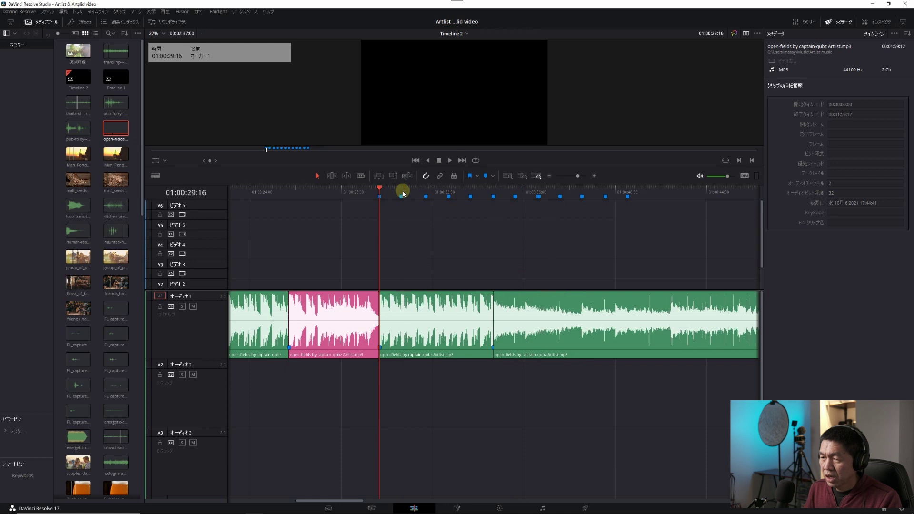
scroll(403, 193, "down", 3)
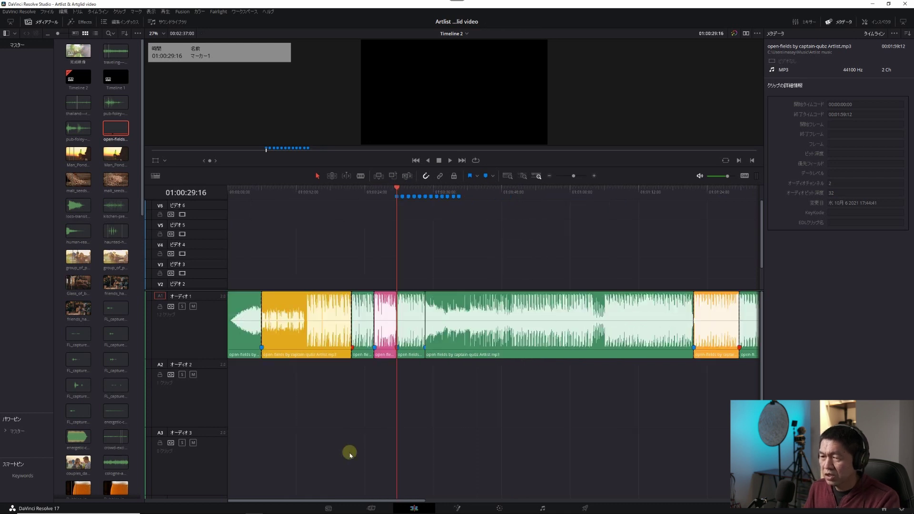
Scroll the timeline right toward 01:01:21:16, where clips sit on Audio 1 and Audio 2.
scroll(350, 455, "down", 2)
left_click_drag(333, 501, 419, 501)
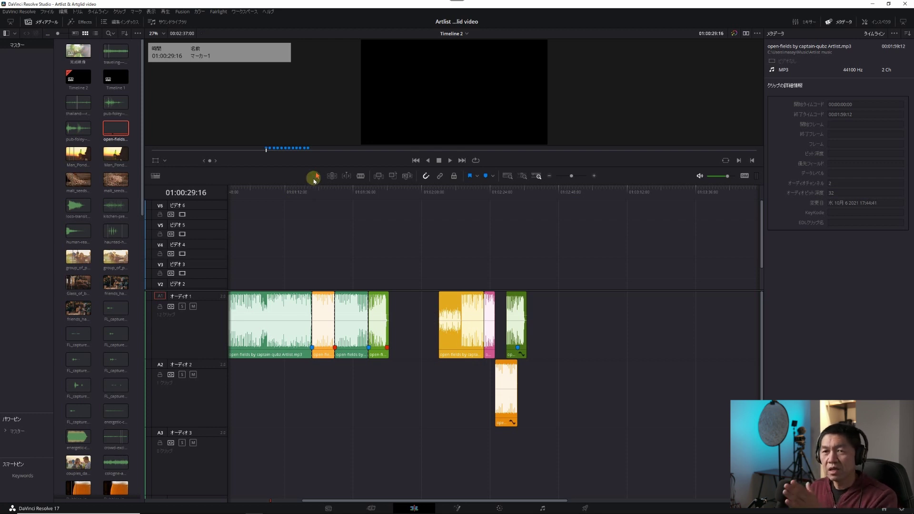
From 01:01:21:16, zoom in, play the music, and drop four beat markers on the orange clip.
left_click(313, 195)
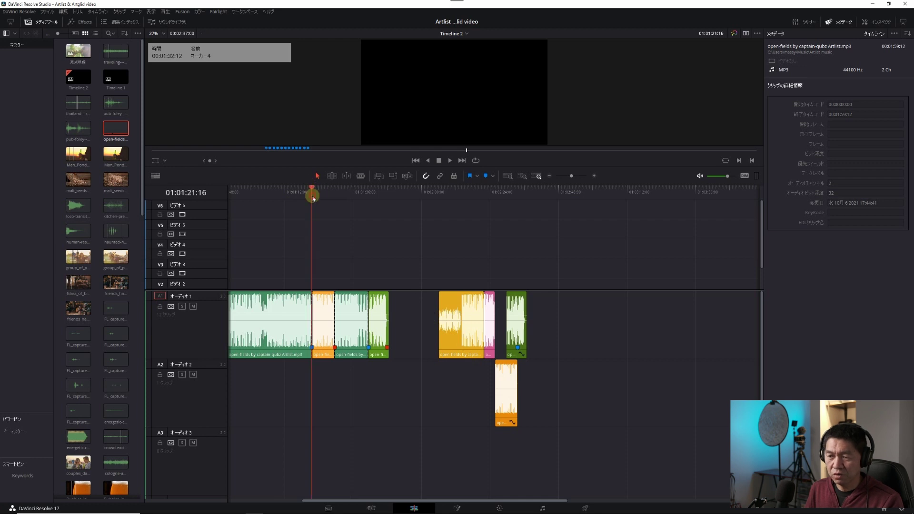
key("ctrl+equal")
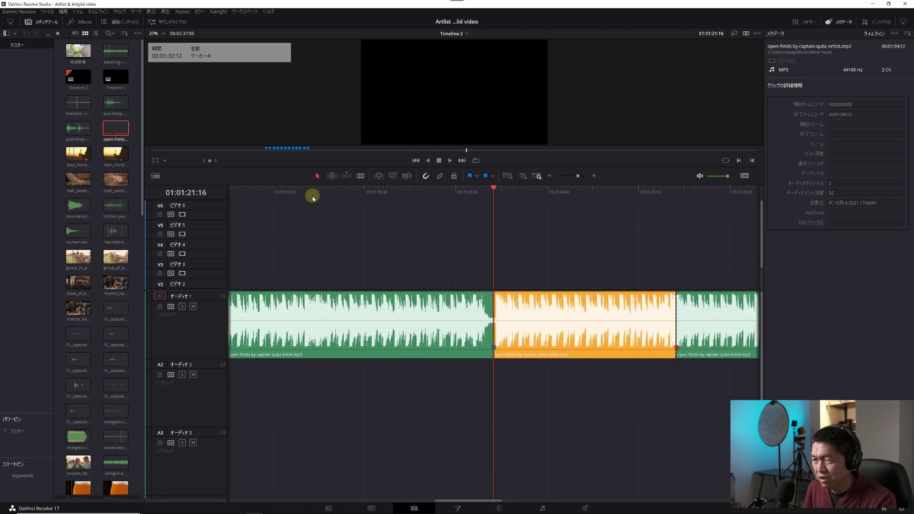
key("ctrl+equal")
key("space")
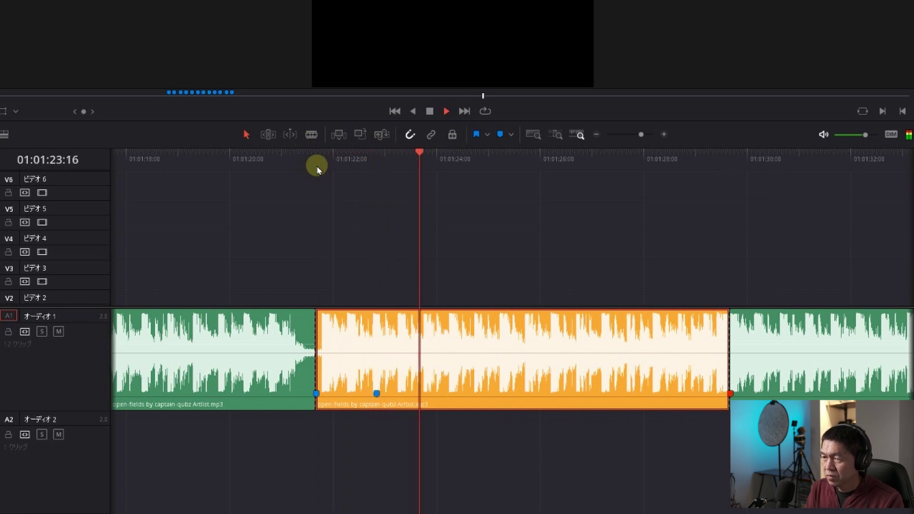
key("m")
key("m")
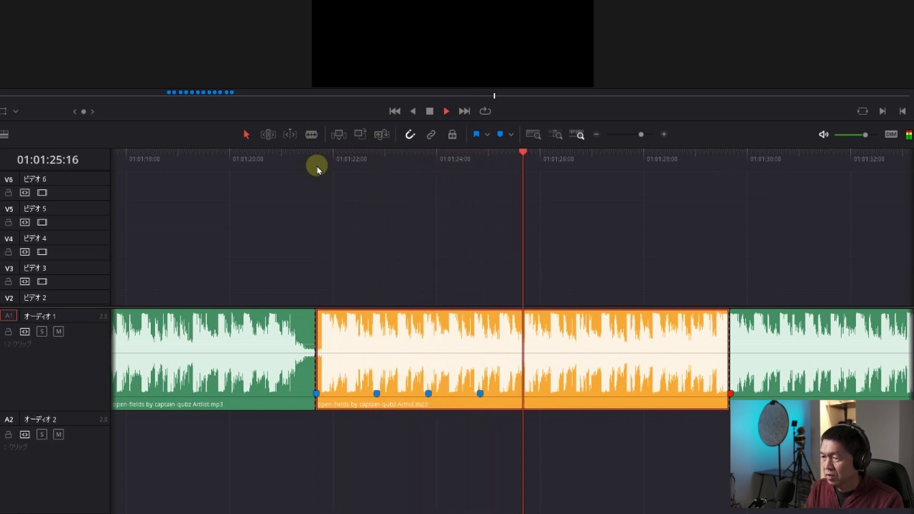
key("m")
key("m")
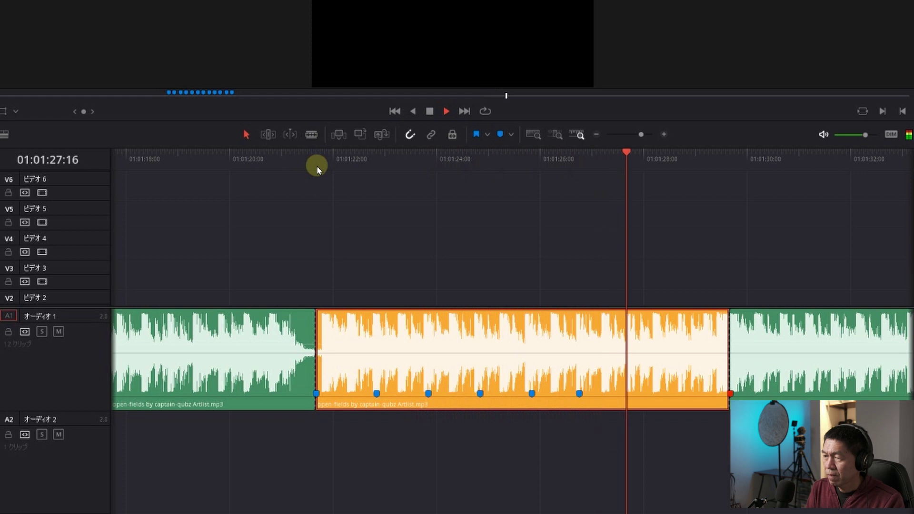
key("m")
key("m")
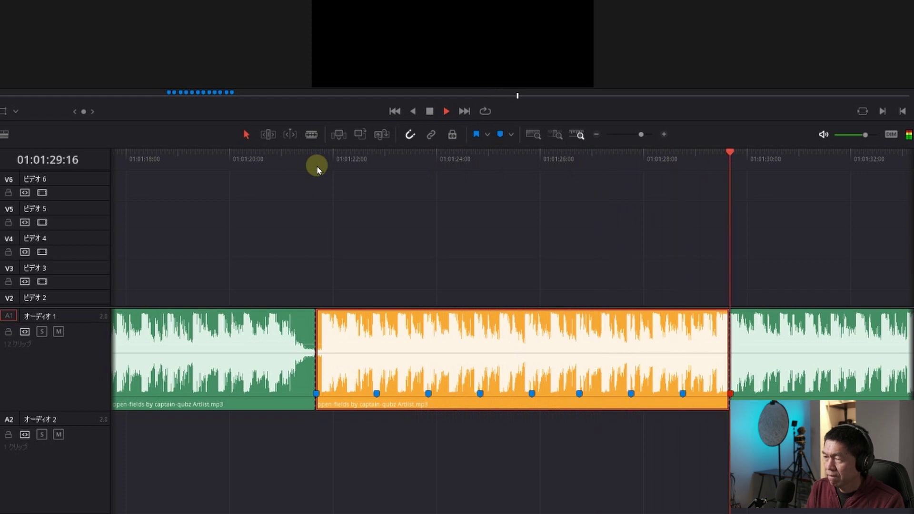
key("m")
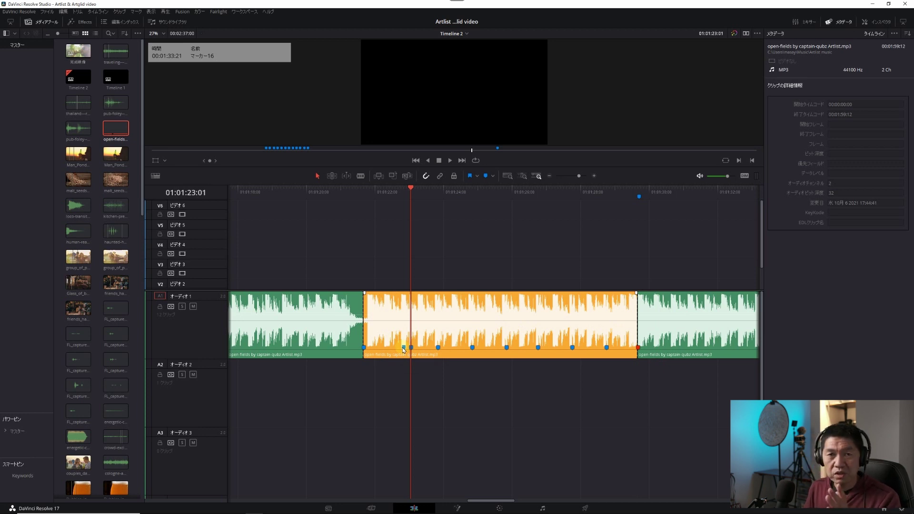
Undo the stray marker on the music clip and select the clip to inspect its markers.
scroll(404, 350, "up", 5)
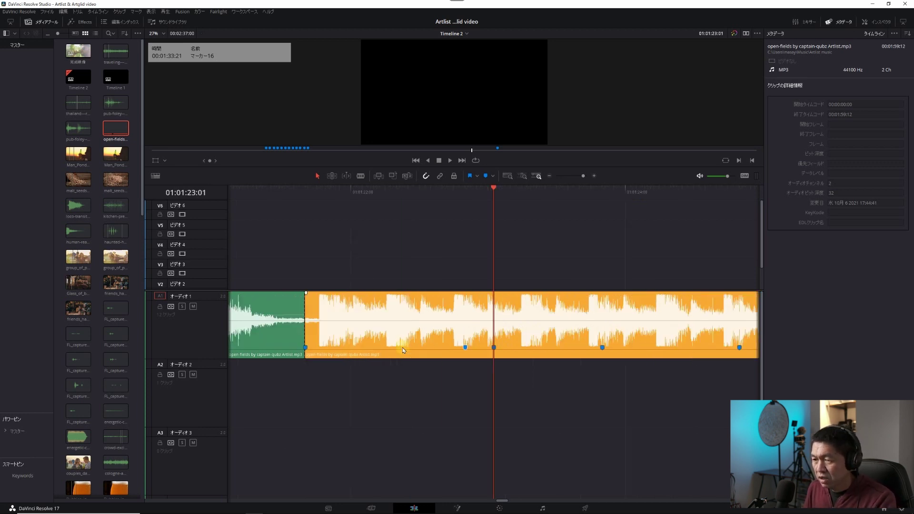
key("ctrl+z")
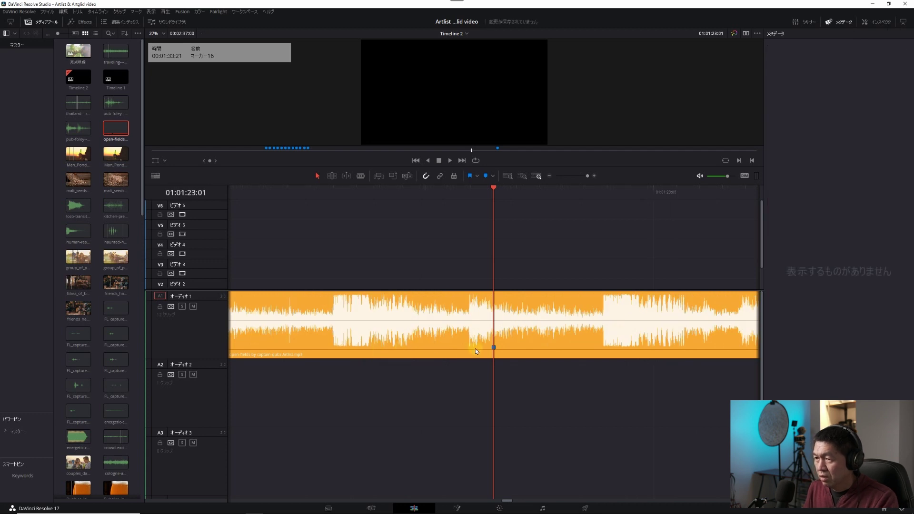
scroll(505, 352, "down", 5)
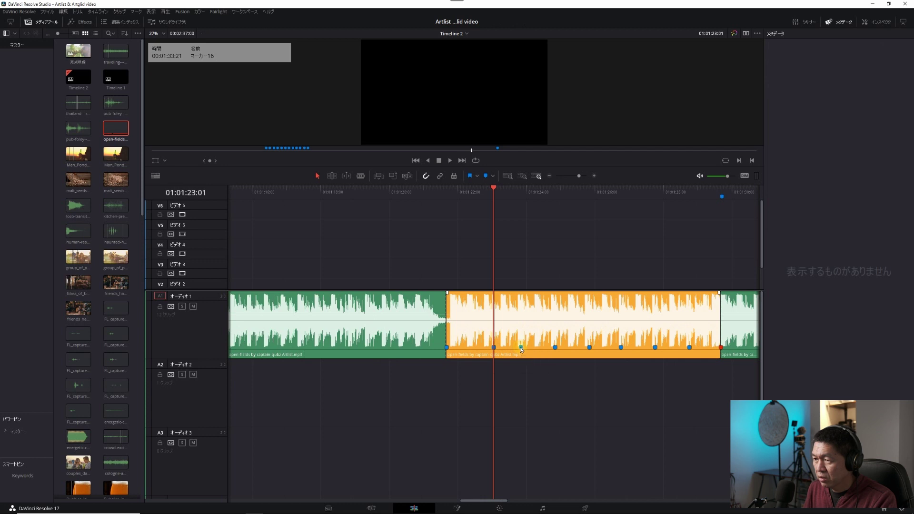
left_click(522, 350)
scroll(521, 350, "up", 5)
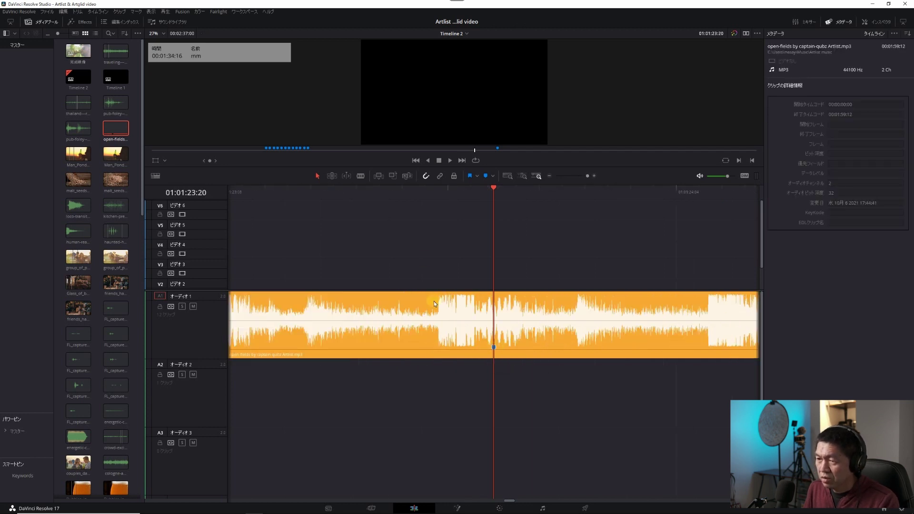
Play to locate the beat, drag the mm marker onto it, and save the project.
left_click(436, 193)
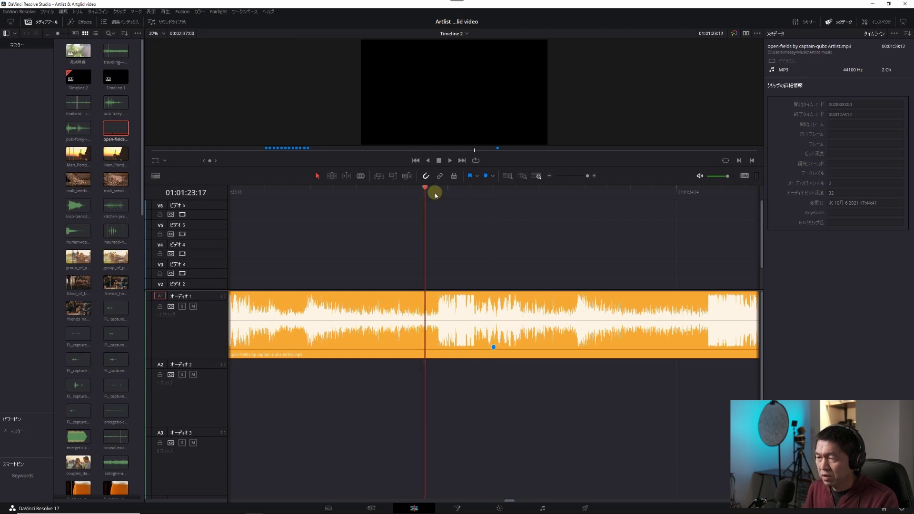
key("space")
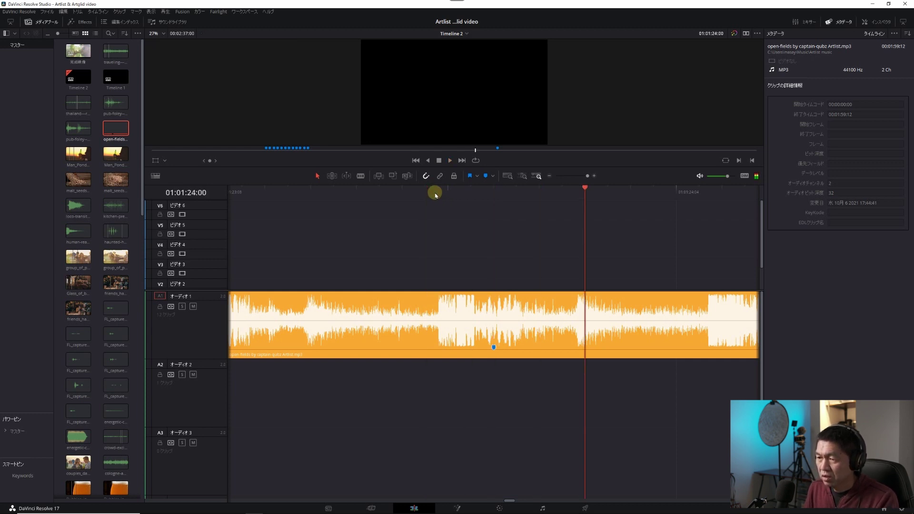
key("space")
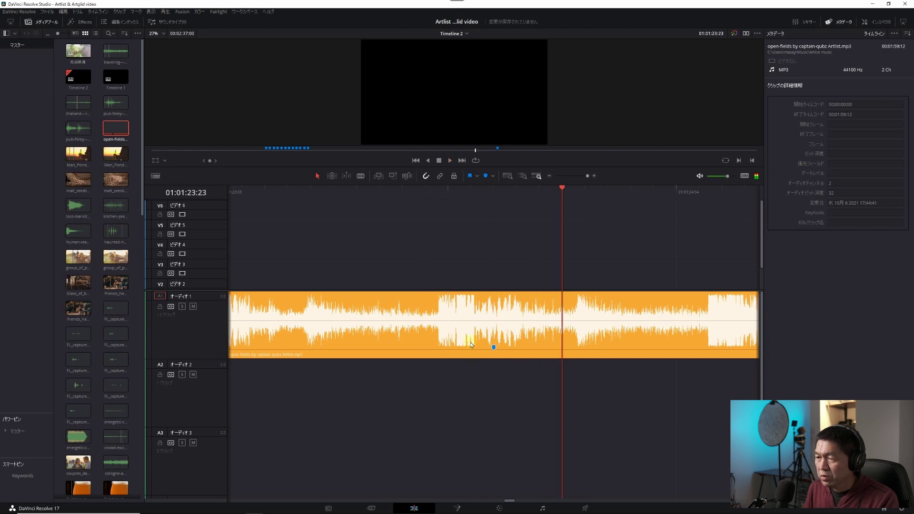
left_click(495, 348)
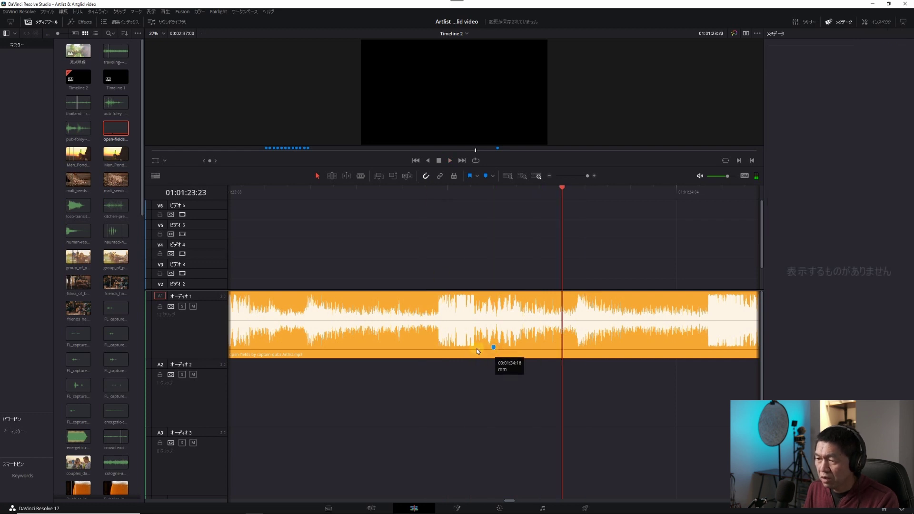
left_click_drag(436, 355, 369, 351)
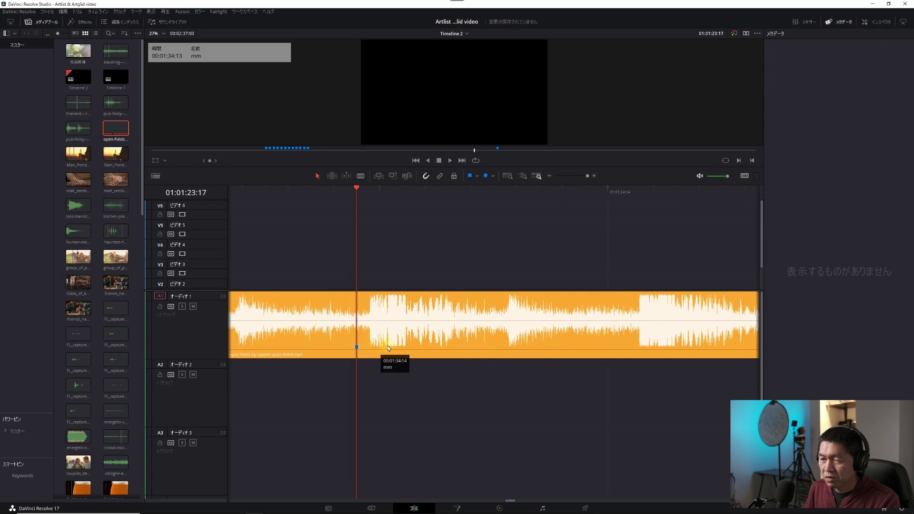
key("ctrl+s")
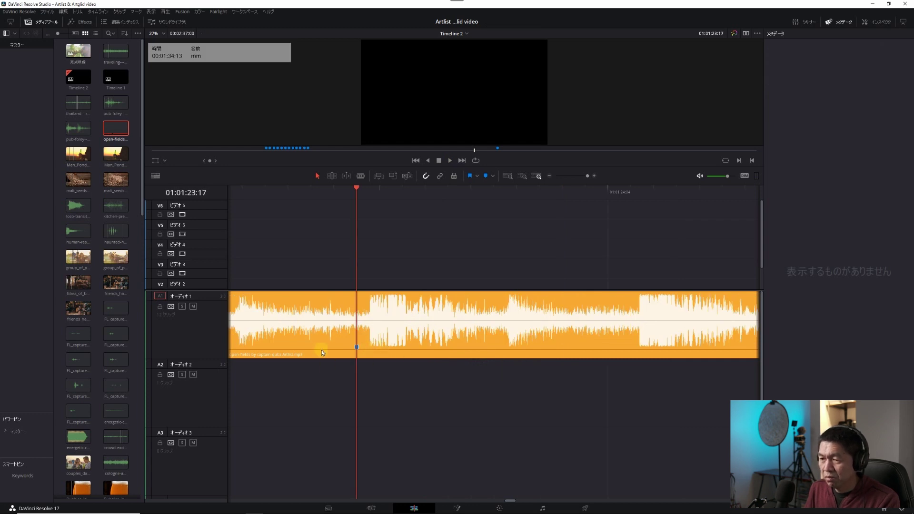
scroll(345, 314, "down", 5)
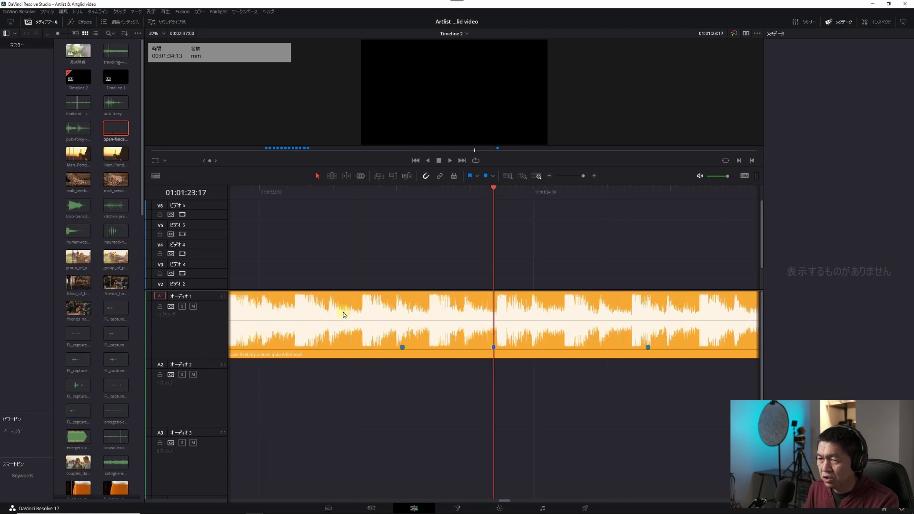
scroll(344, 315, "down", 3)
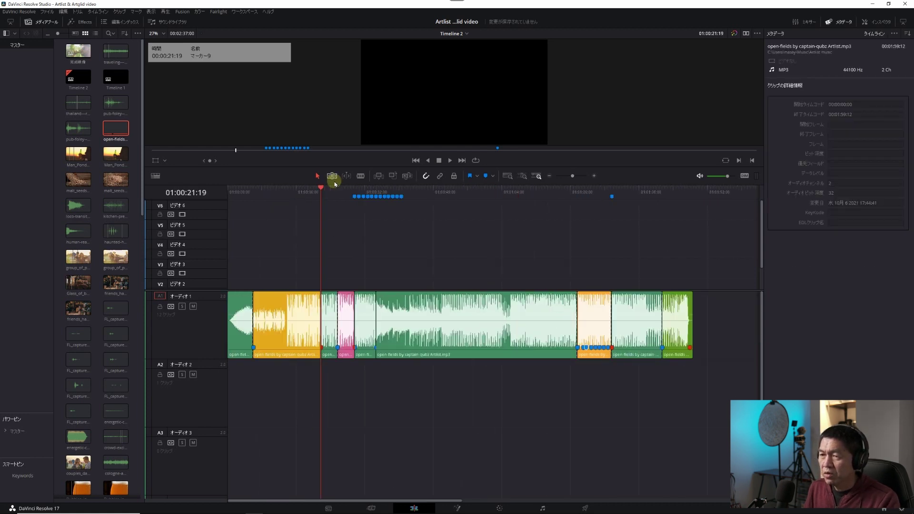
left_click(275, 243)
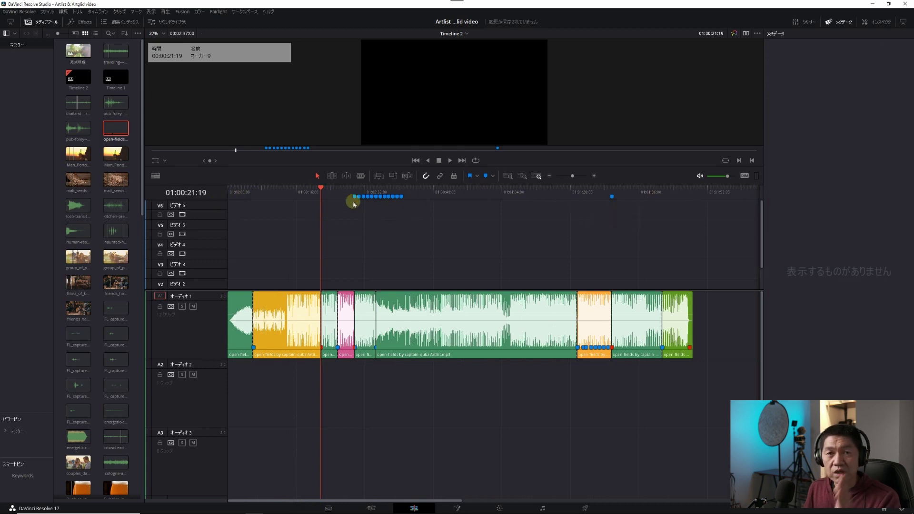
mouse_move(359, 201)
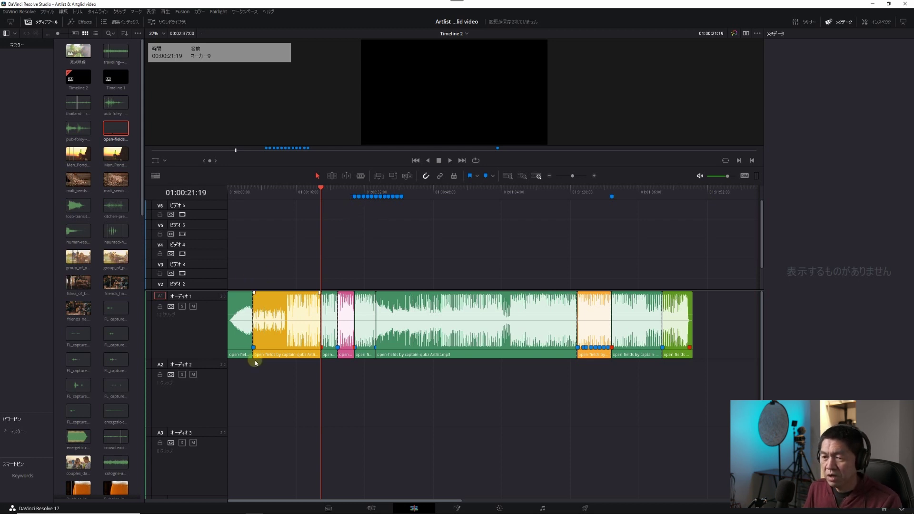
left_click(378, 353)
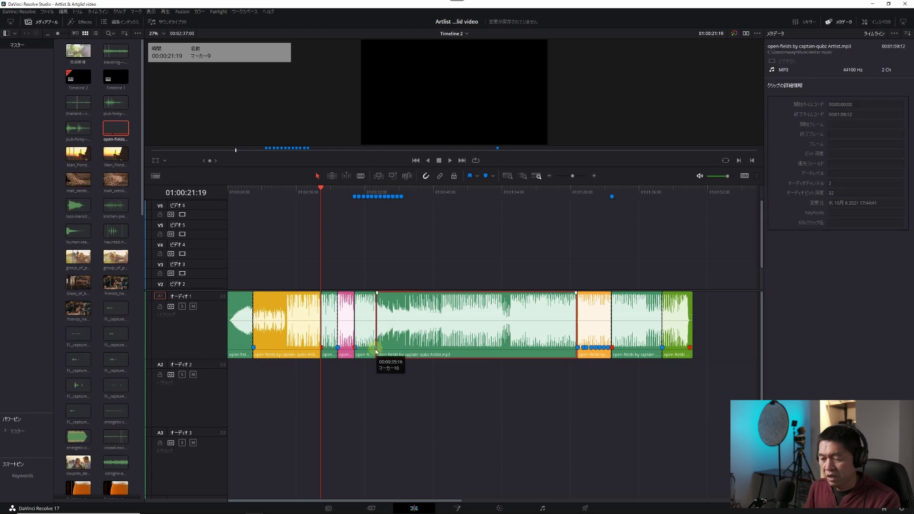
scroll(376, 352, "up", 2)
scroll(492, 353, "up", 2)
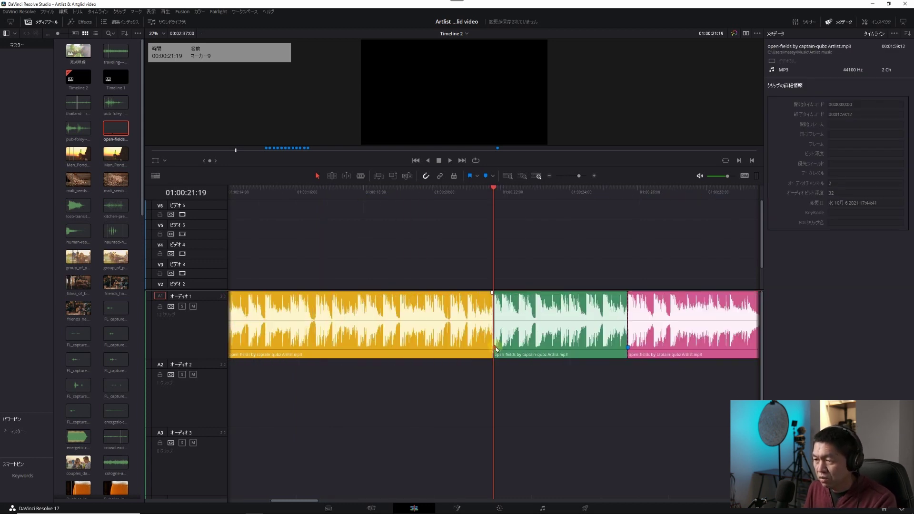
scroll(492, 354, "up", 2)
scroll(492, 354, "up", 2)
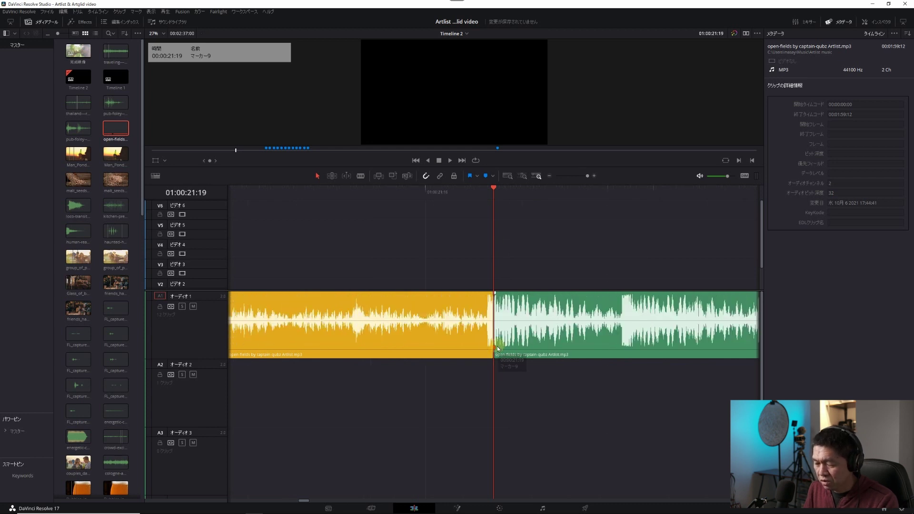
Check the cut frame by frame, then scroll back to the start of the 完成映像 timeline.
key("Right")
key("Left")
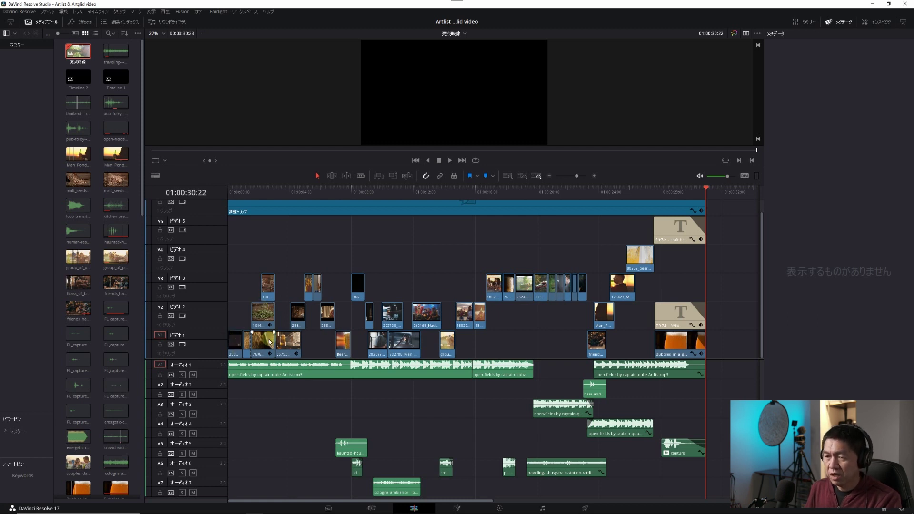
scroll(381, 357, "right", 10)
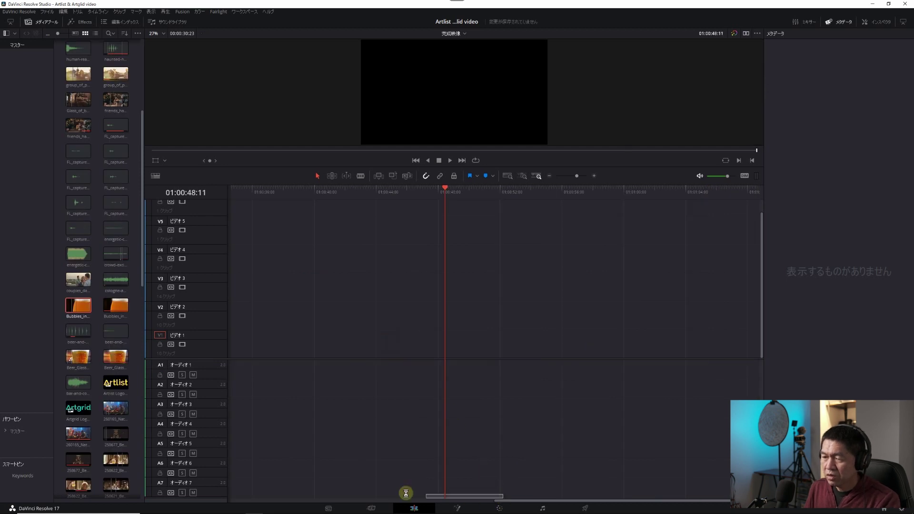
left_click_drag(504, 505, 194, 505)
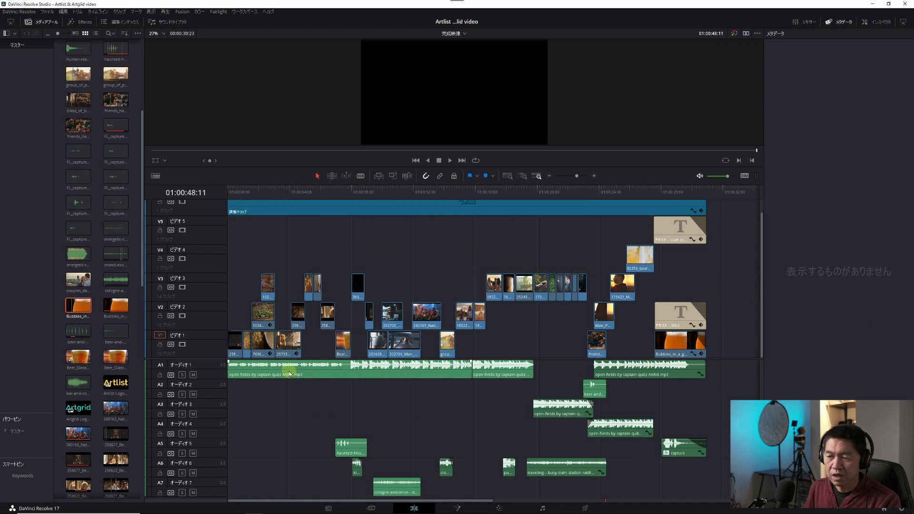
scroll(96, 141, "up", 5)
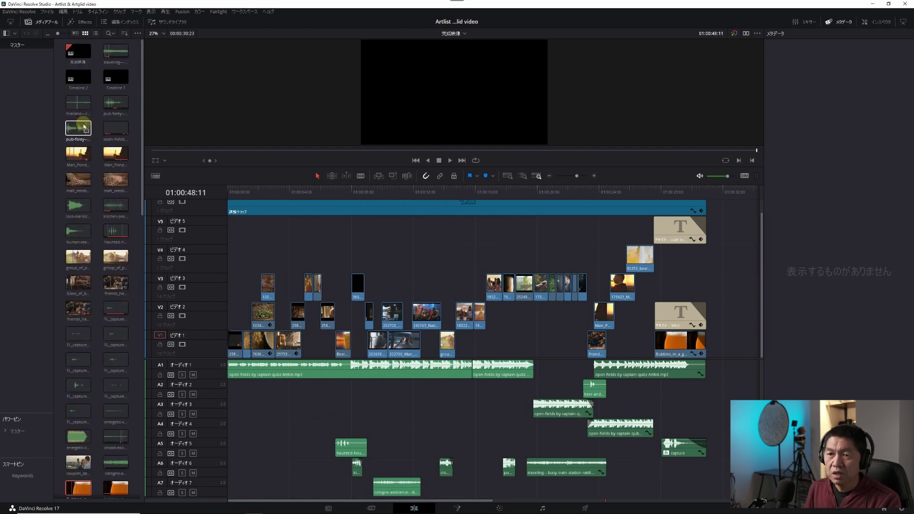
Switch to Timeline 2 and select one of its beat-split music clips.
double_click(72, 79)
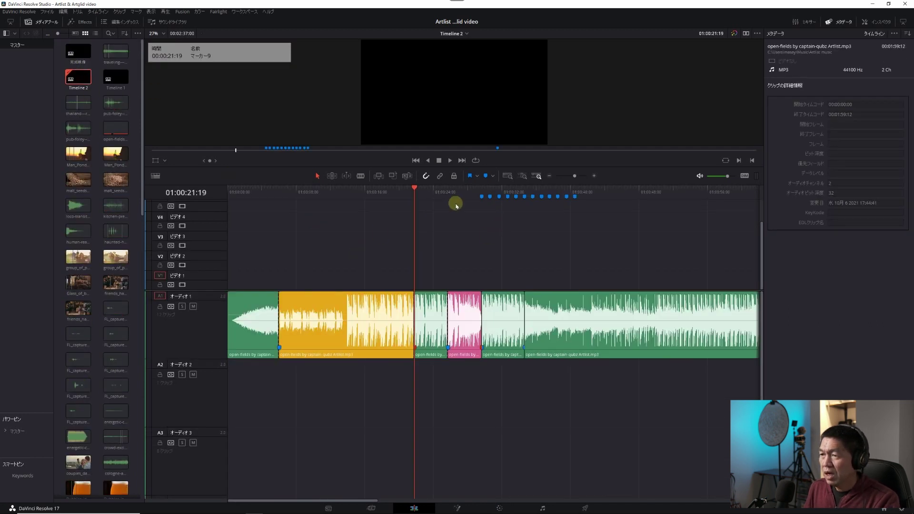
left_click(488, 204)
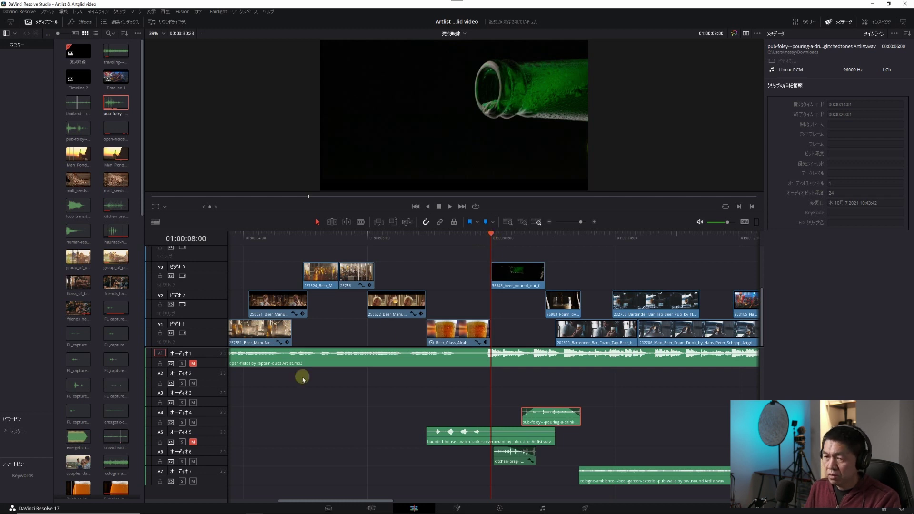
left_click(193, 422)
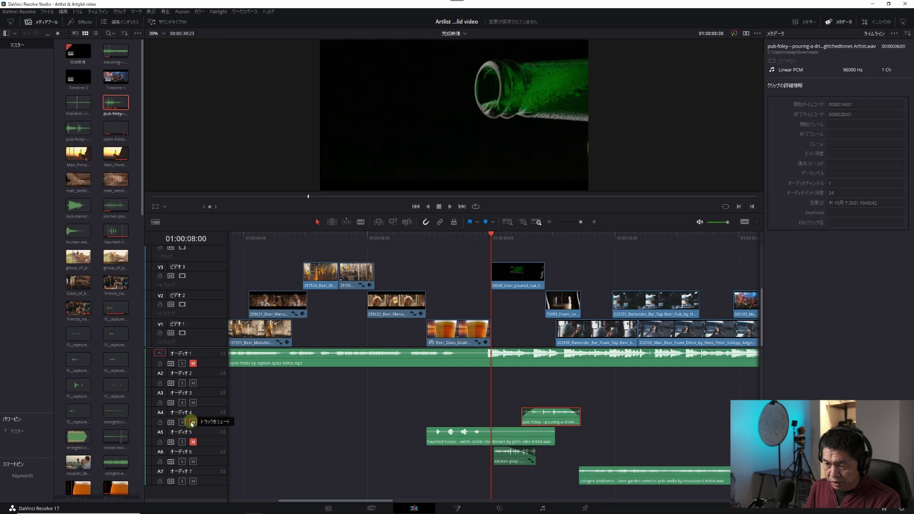
left_click(193, 461)
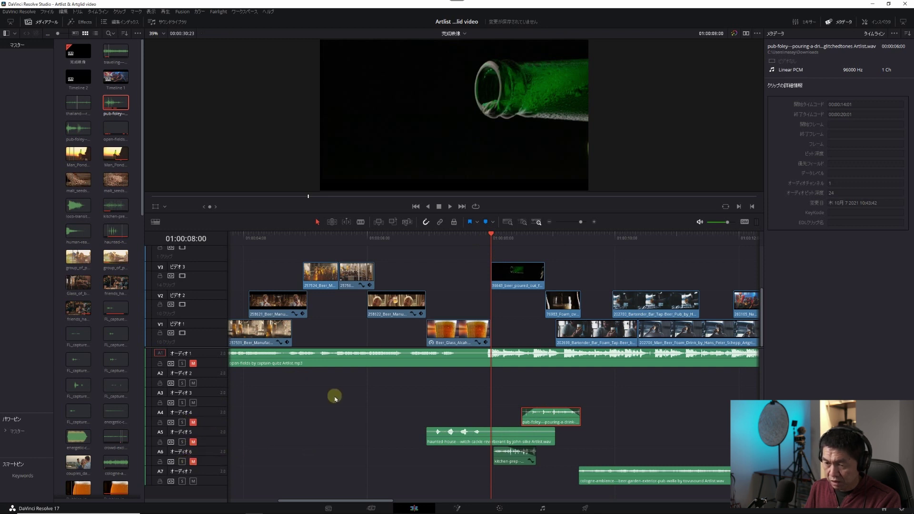
key("space")
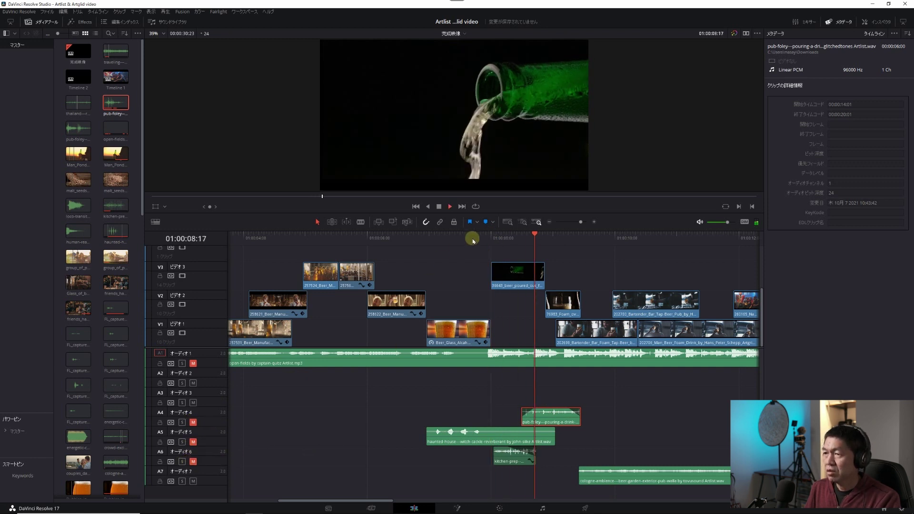
left_click(498, 239)
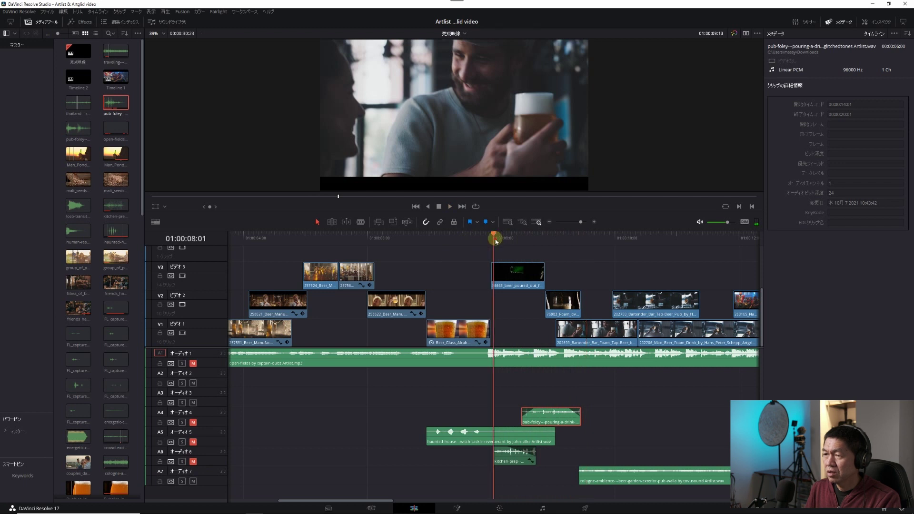
key("space")
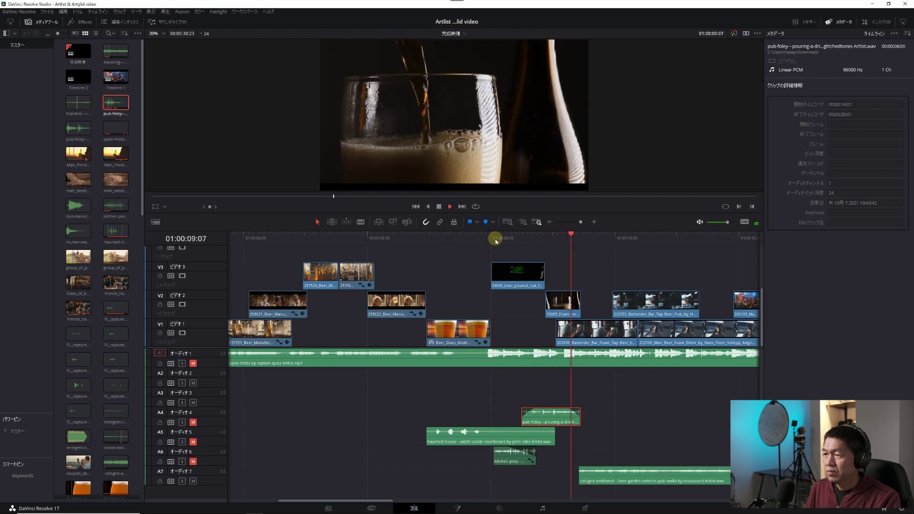
left_click(486, 235)
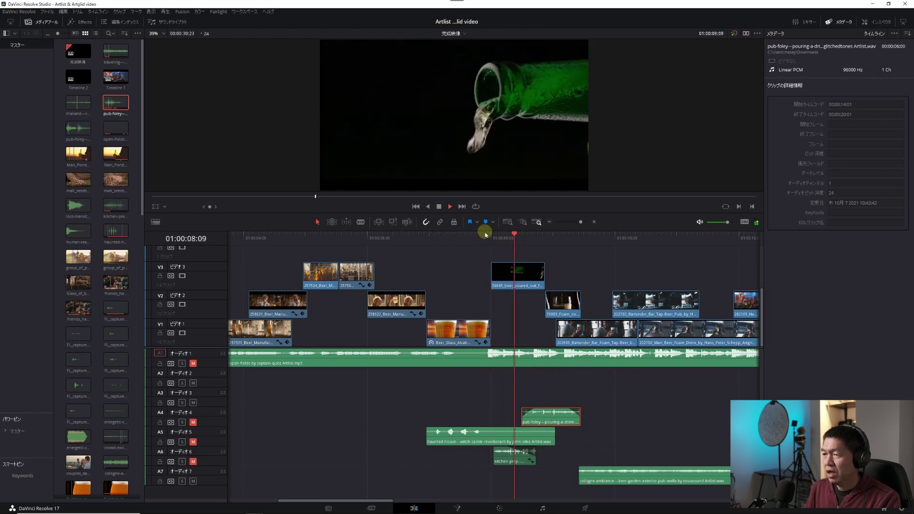
key("space")
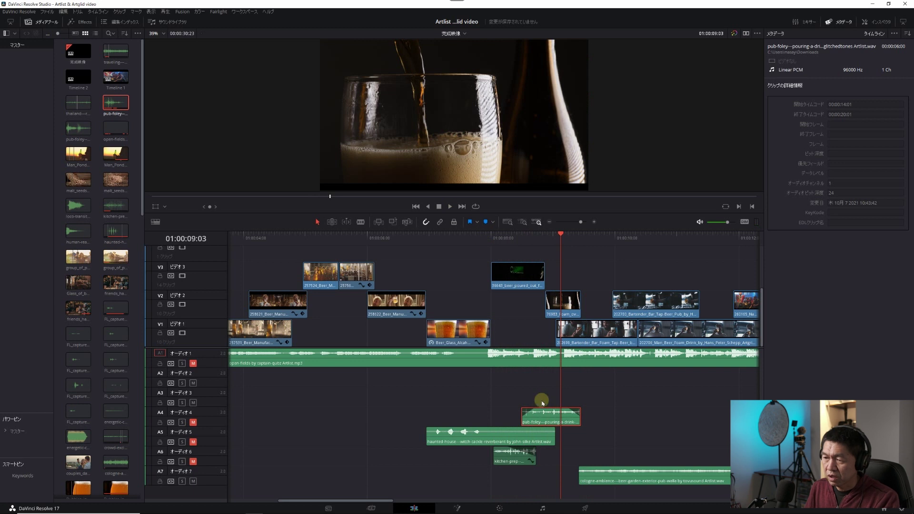
mouse_move(542, 416)
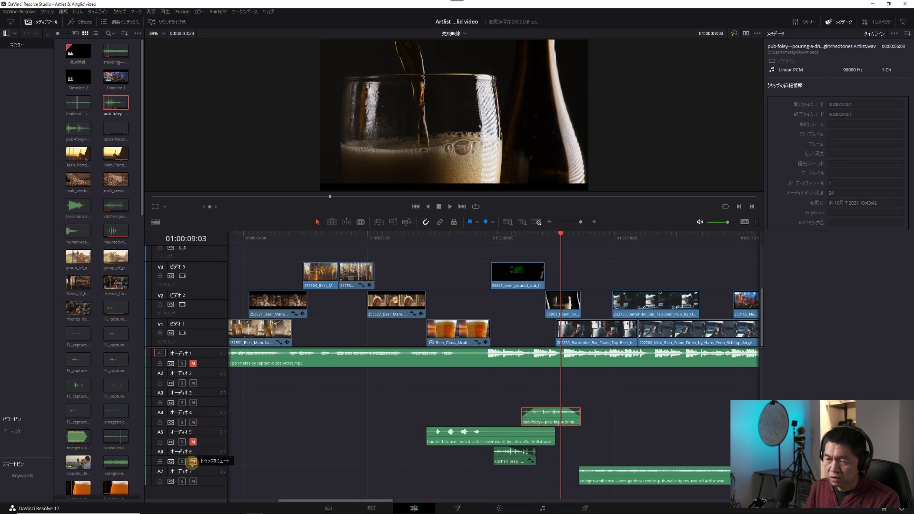
left_click(192, 462)
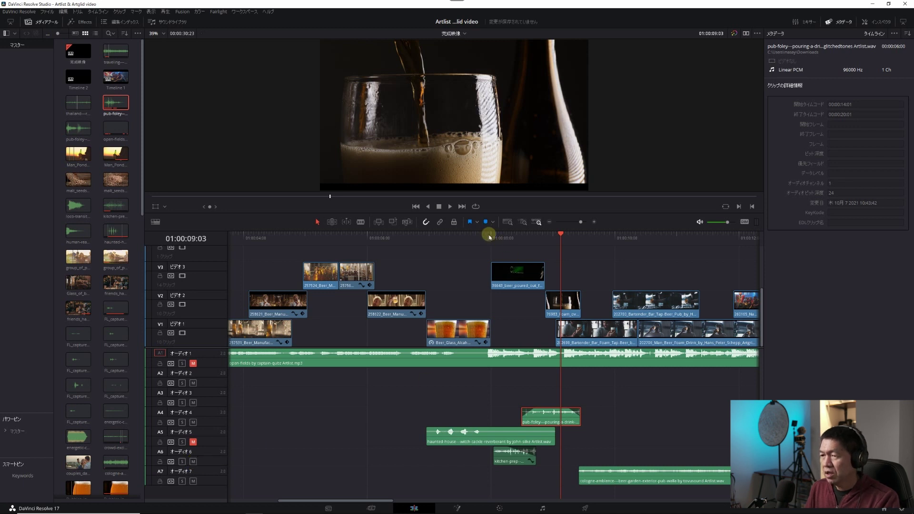
left_click(490, 234)
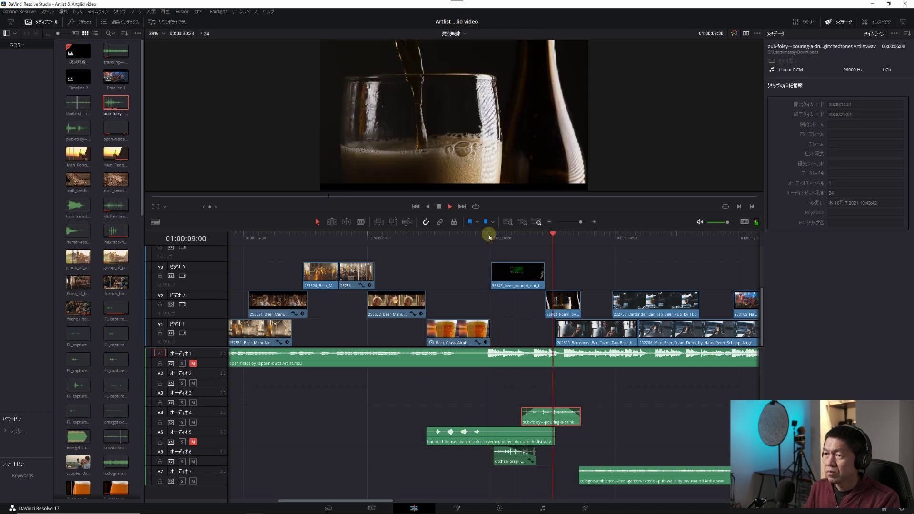
key("space")
left_click(490, 234)
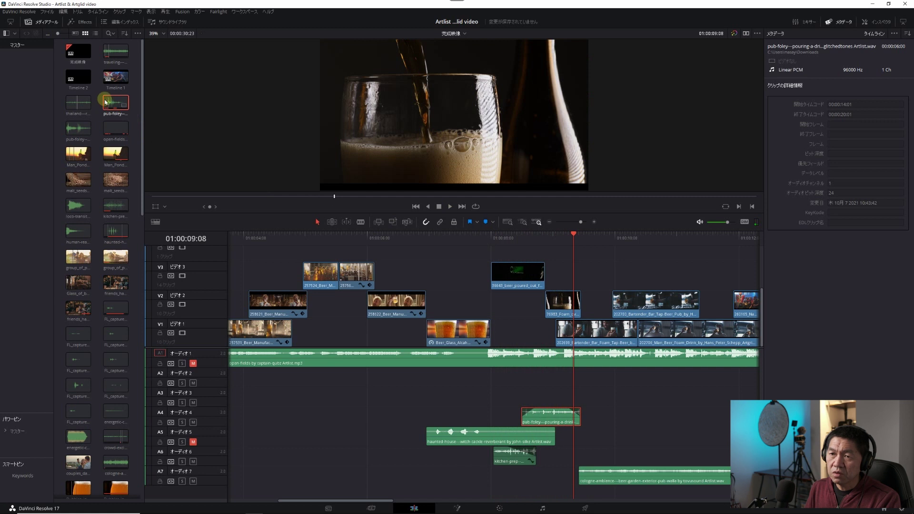
Place the full pub-foley sound on track A3, shifted slightly later.
left_click_drag(108, 105, 257, 388)
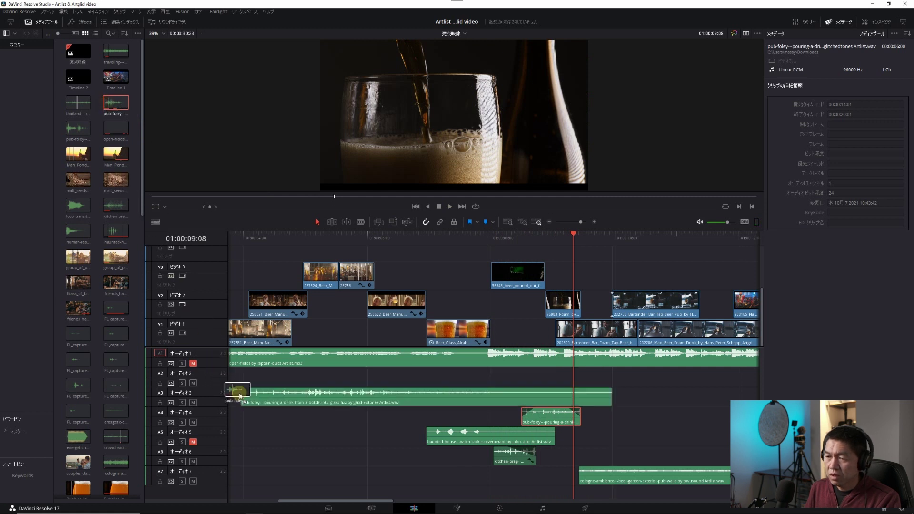
left_click_drag(257, 388, 286, 395)
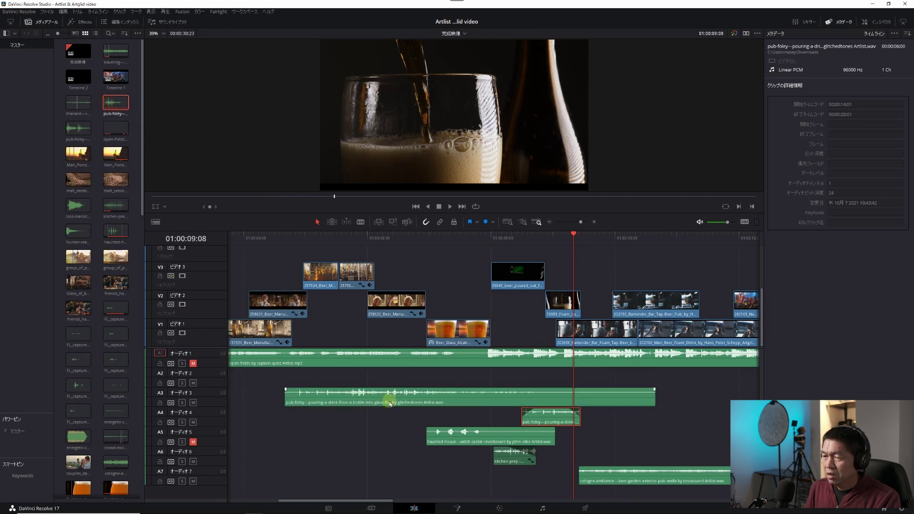
left_click_drag(391, 402, 414, 403)
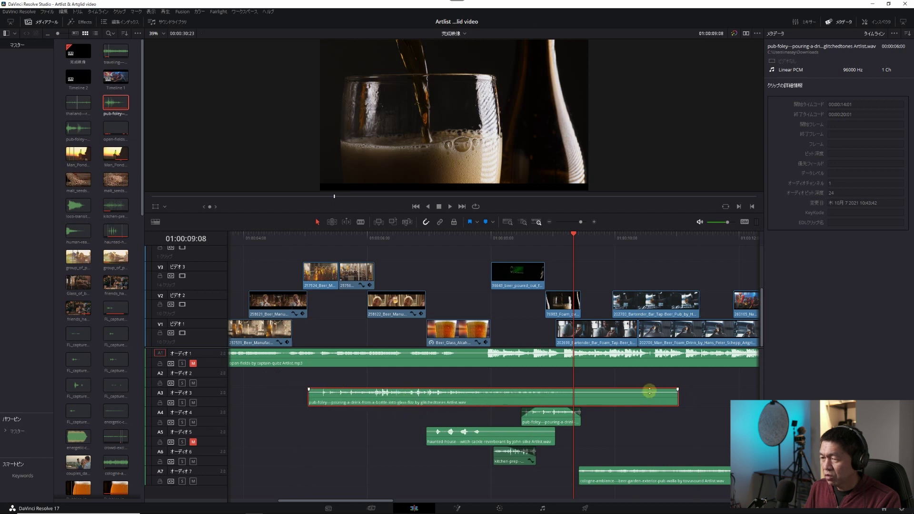
Delete the extra A3 pub-foley clip and show the A4 clip's audio settings in the Inspector.
left_click(550, 422)
left_click(428, 402)
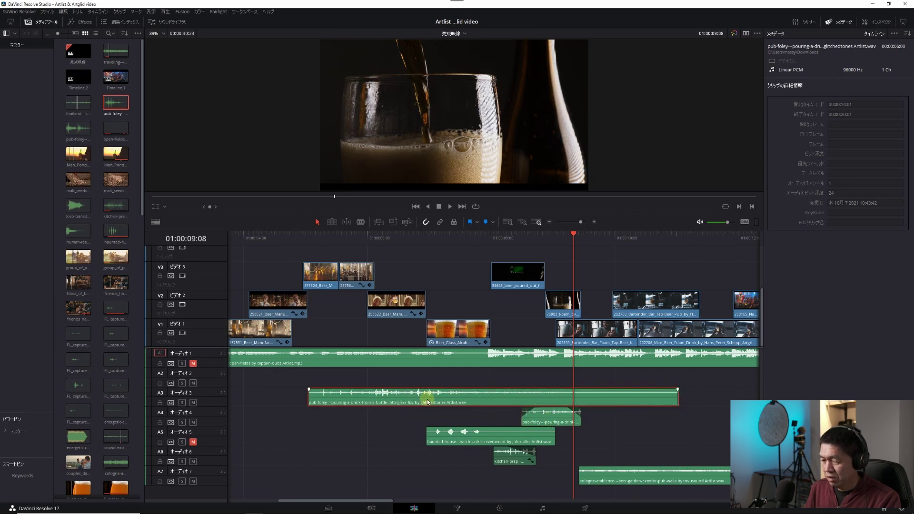
key("Delete")
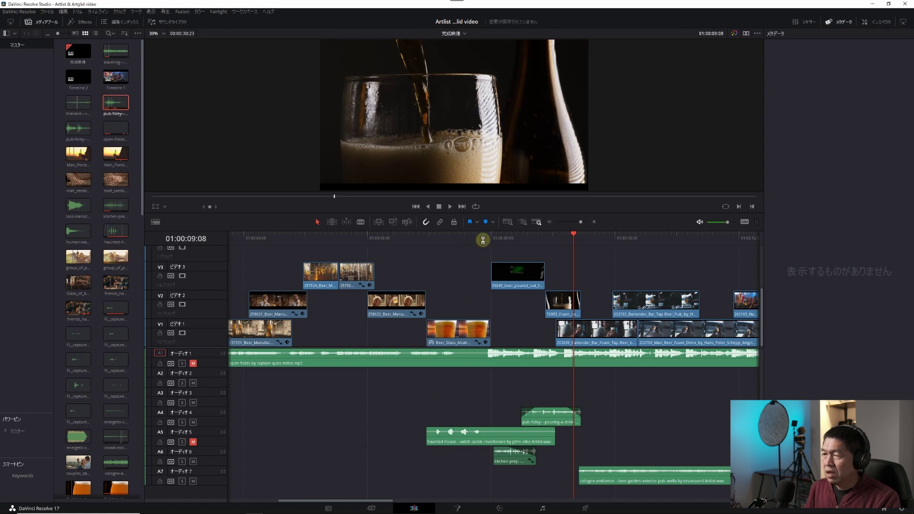
key("Left")
key("Left")
key("Left")
left_click(549, 419)
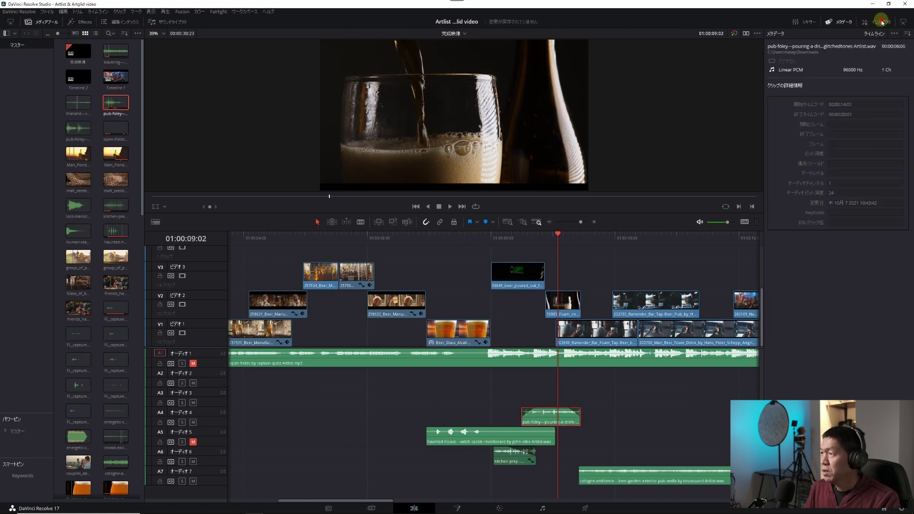
left_click(882, 22)
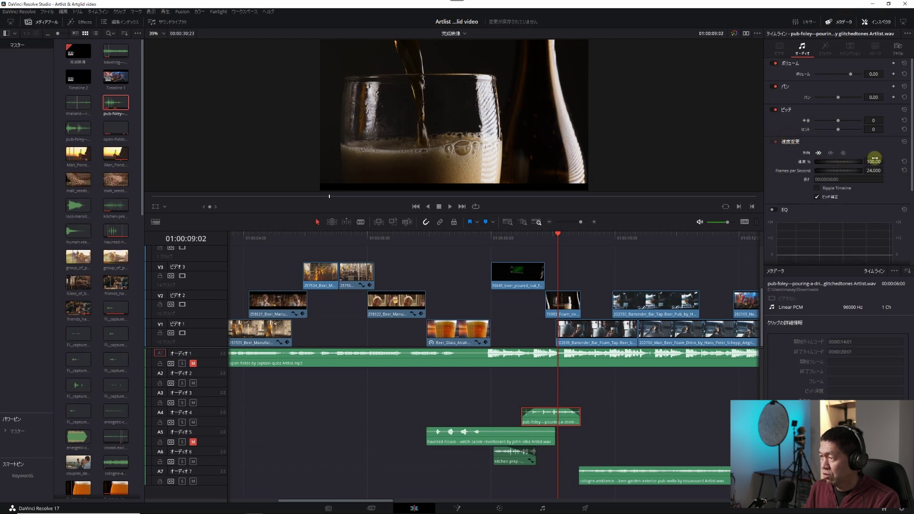
left_click(546, 236)
key("space")
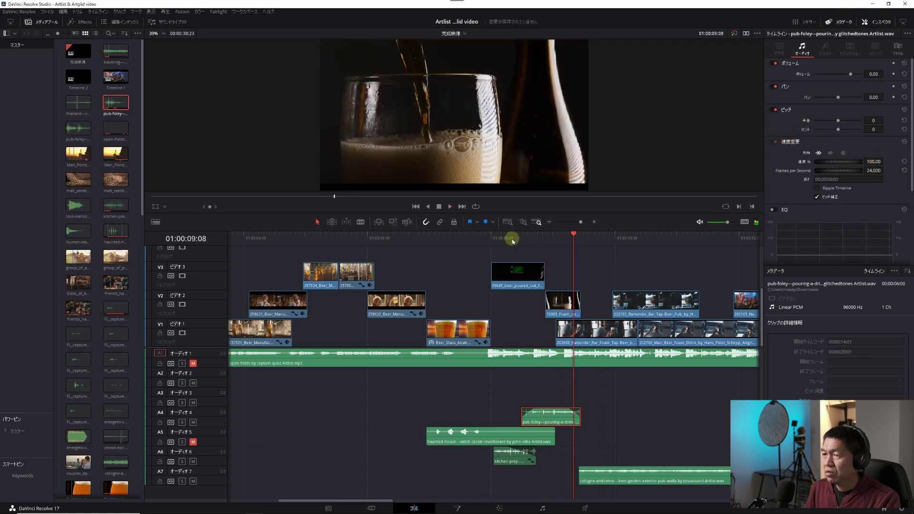
left_click(489, 238)
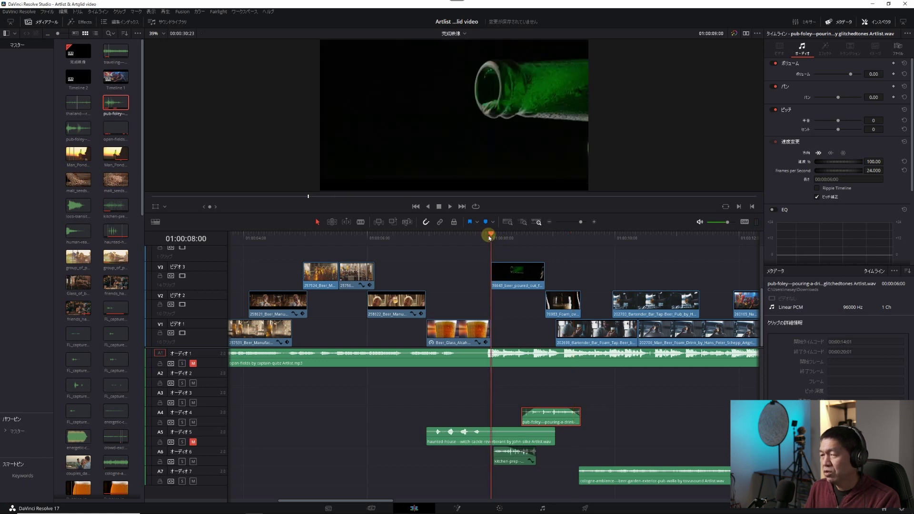
key("space")
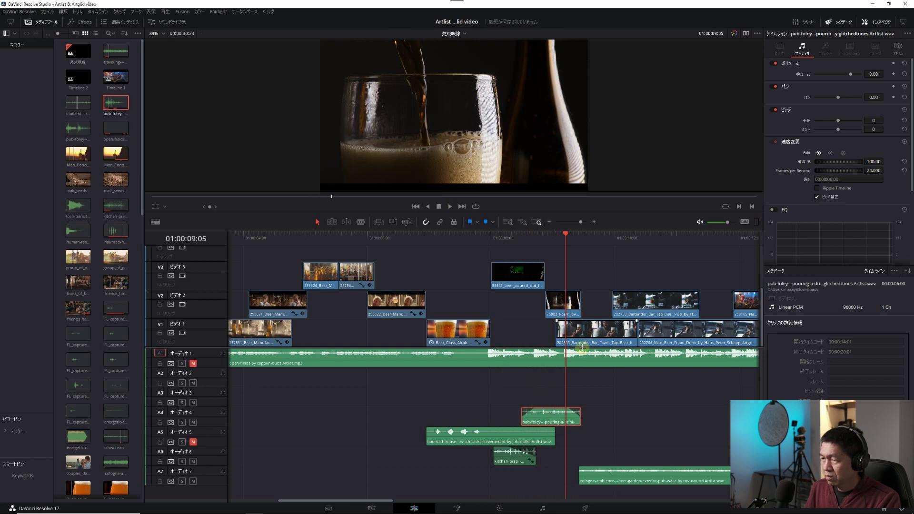
key("space")
key("space")
left_click(571, 239)
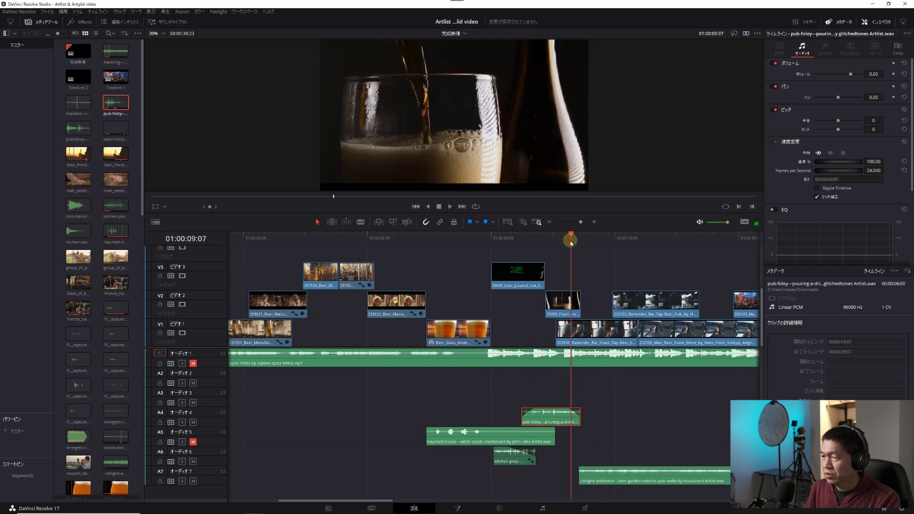
key("space")
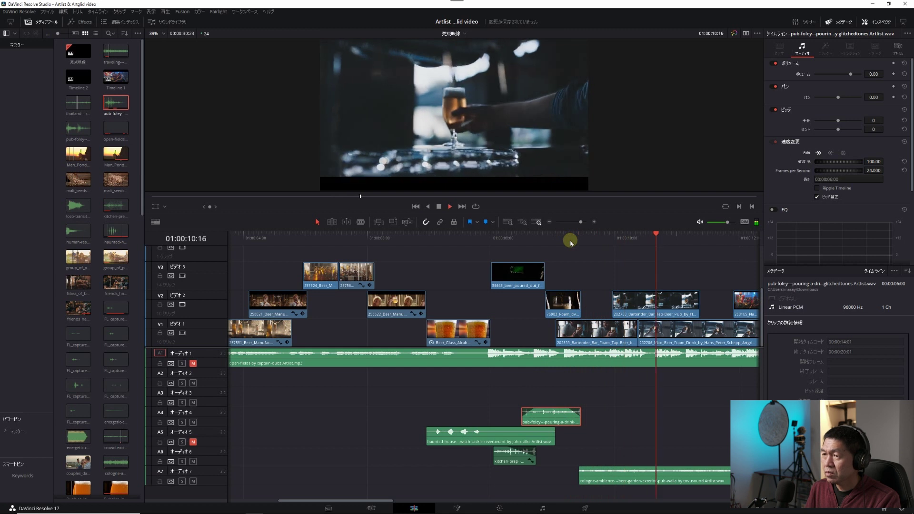
key("shift+z")
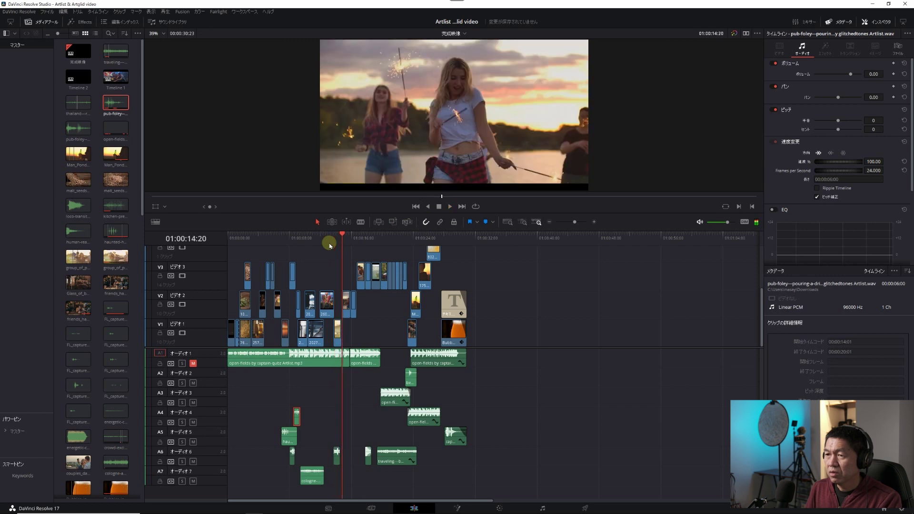
left_click(329, 244)
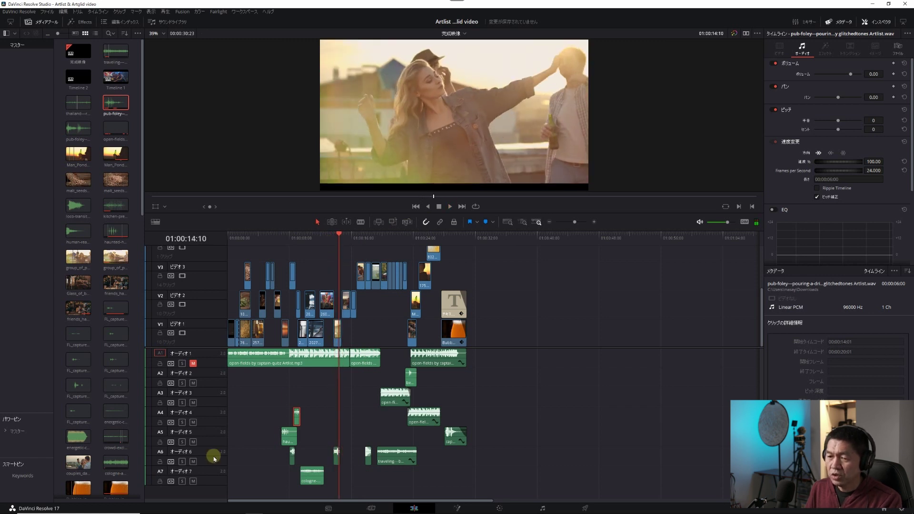
left_click(193, 461)
left_click_drag(341, 242, 336, 235)
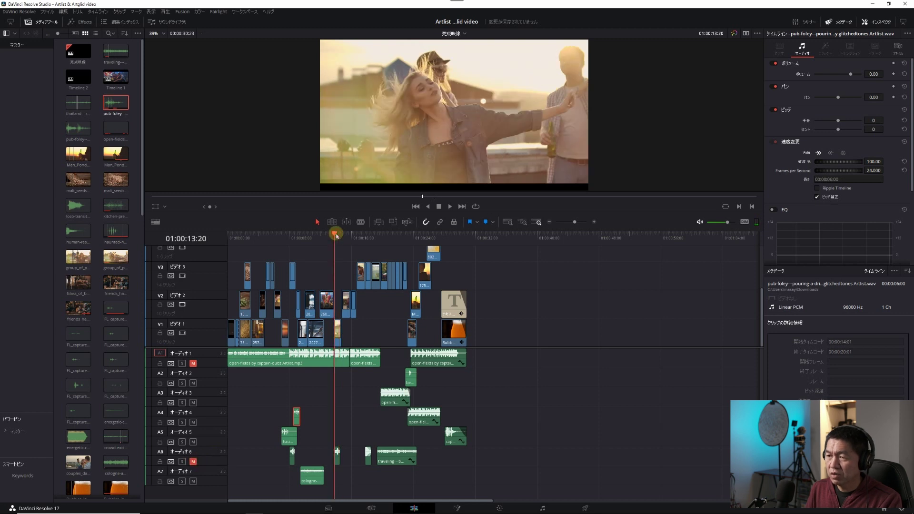
left_click(336, 236)
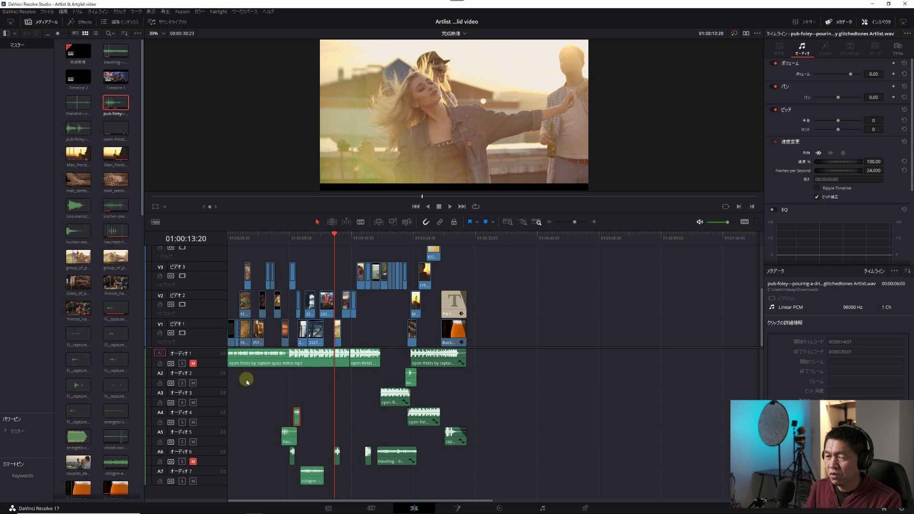
left_click(193, 462)
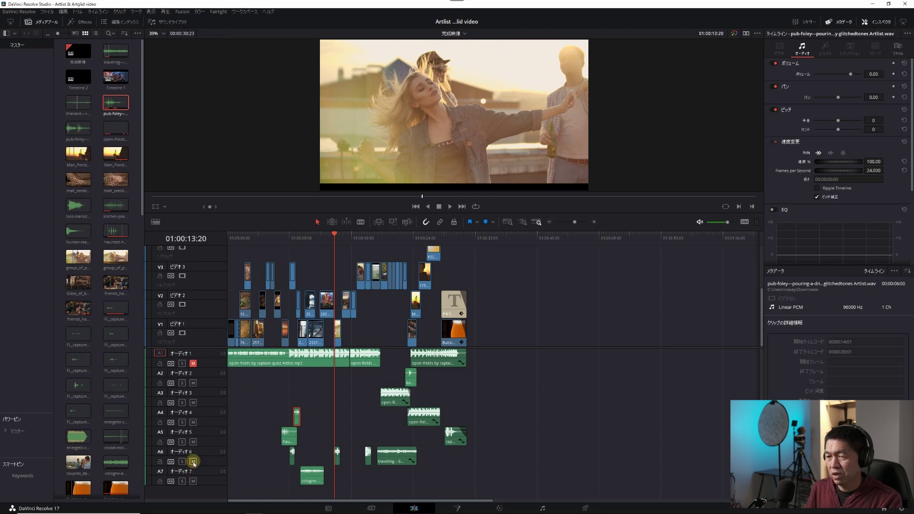
key("space")
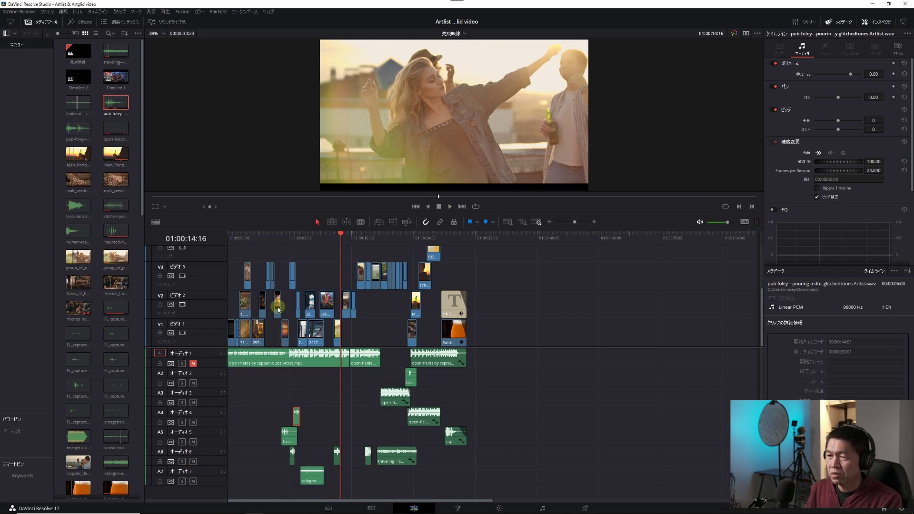
Replay the foam-to-drinking section from 01:00:17:19 to hear the louder A6 foley.
scroll(378, 240, "up", 3)
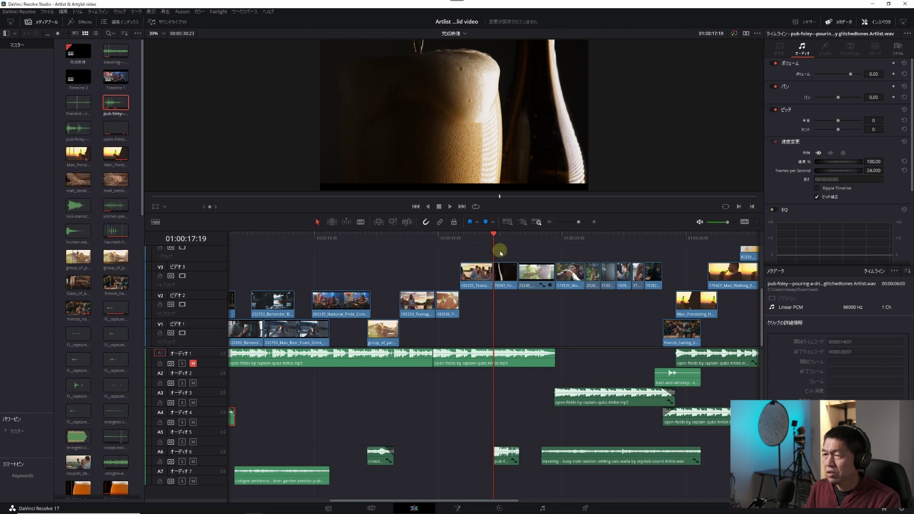
key("space")
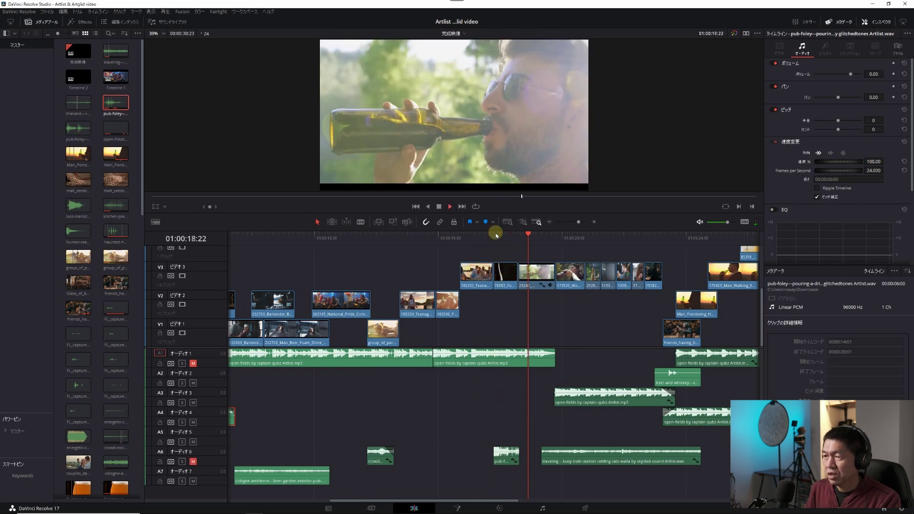
left_click(497, 235)
left_click(497, 234)
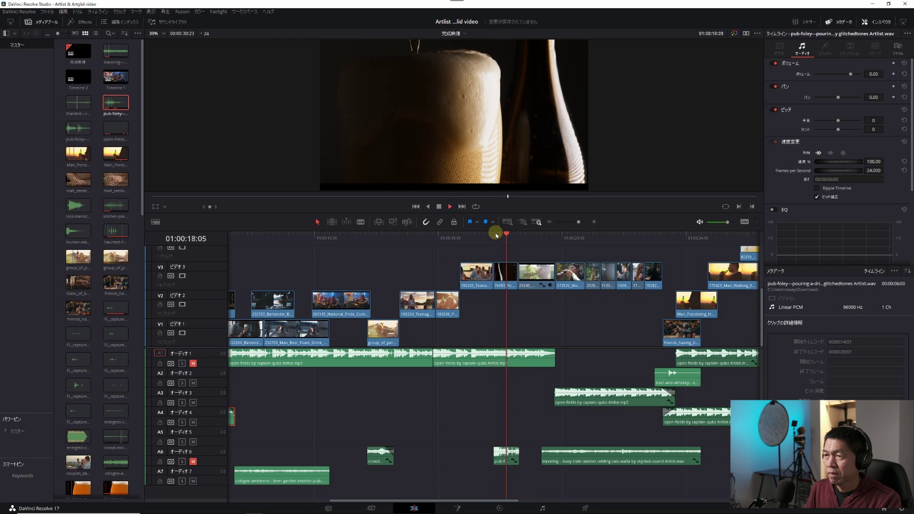
key("space")
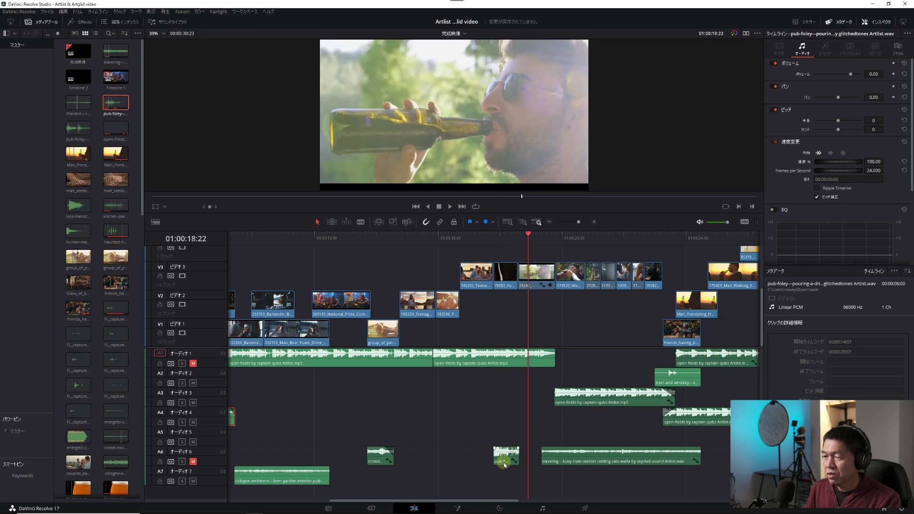
left_click(494, 235)
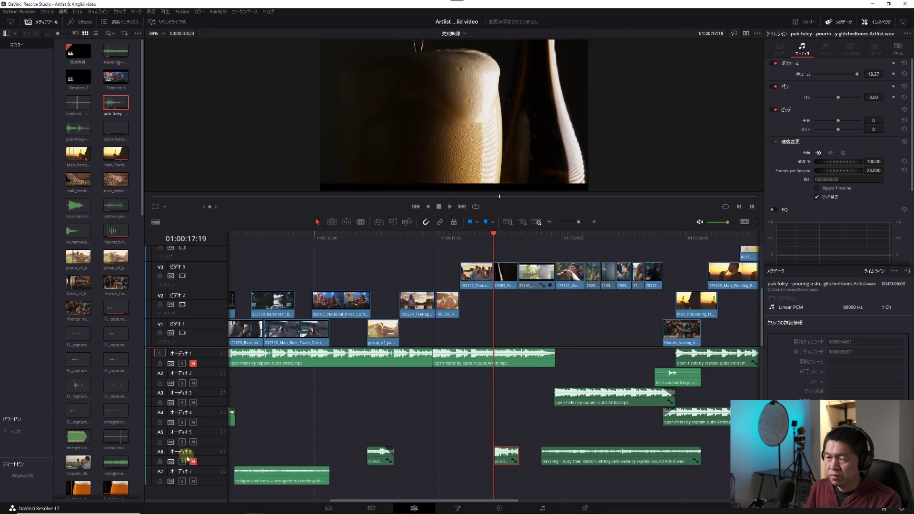
key("space")
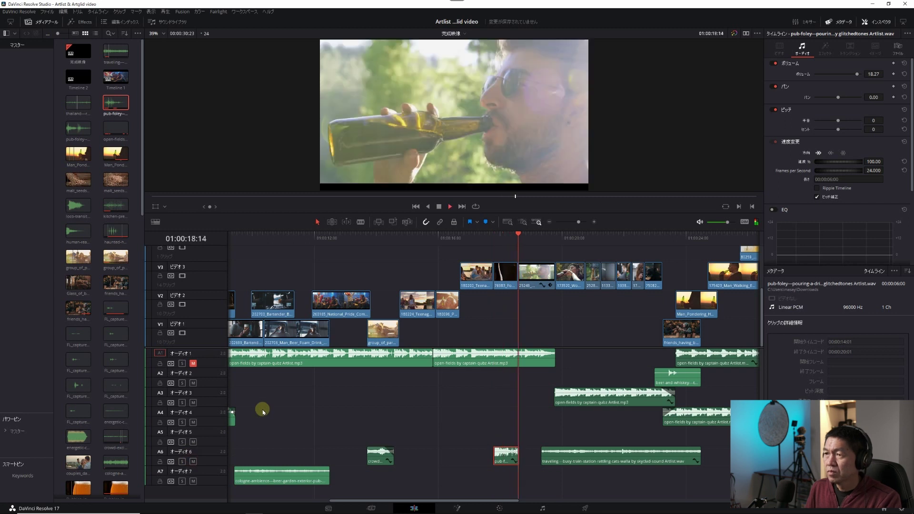
left_click(495, 235)
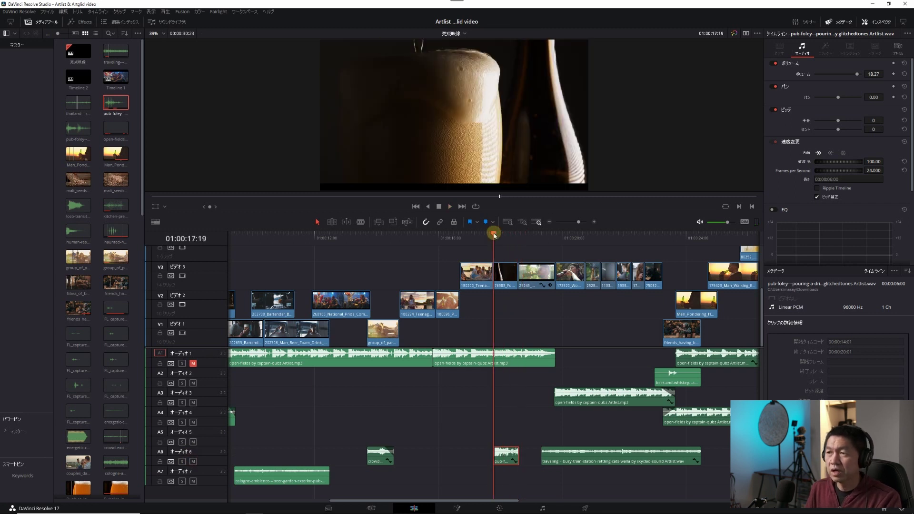
key("space")
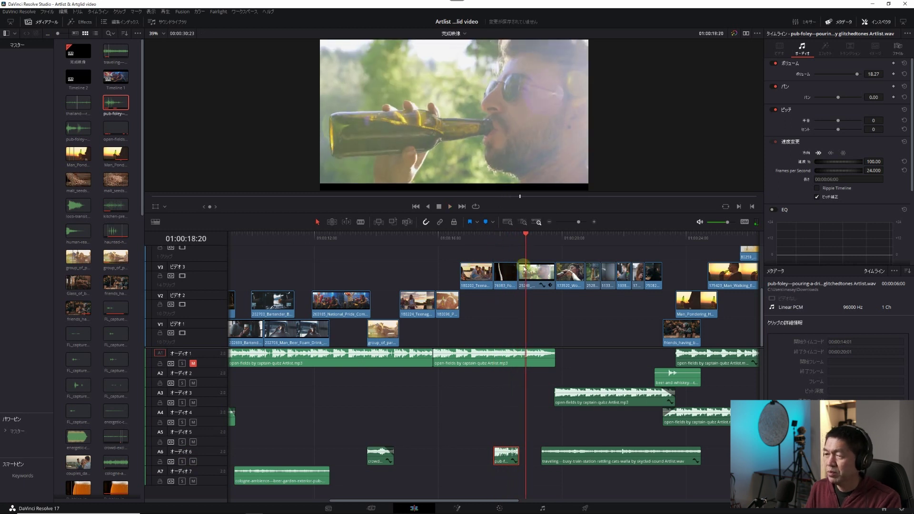
scroll(513, 296, "right", 2)
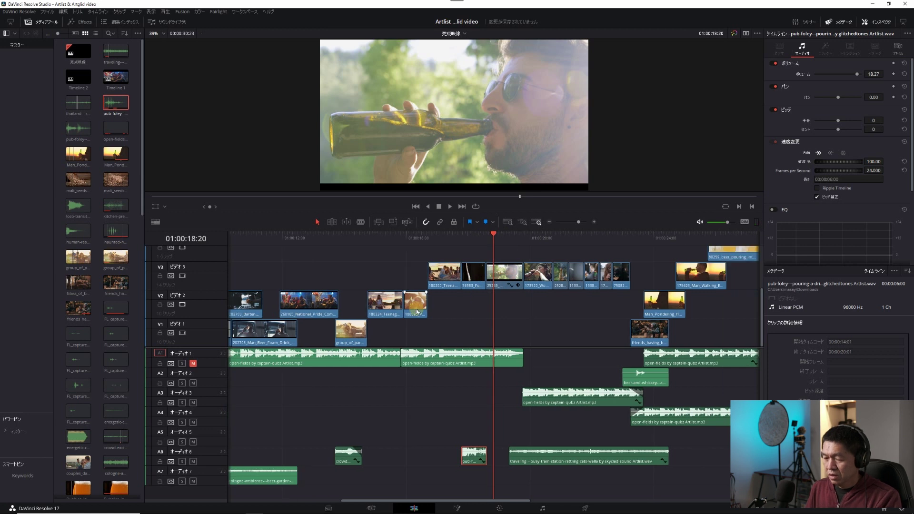